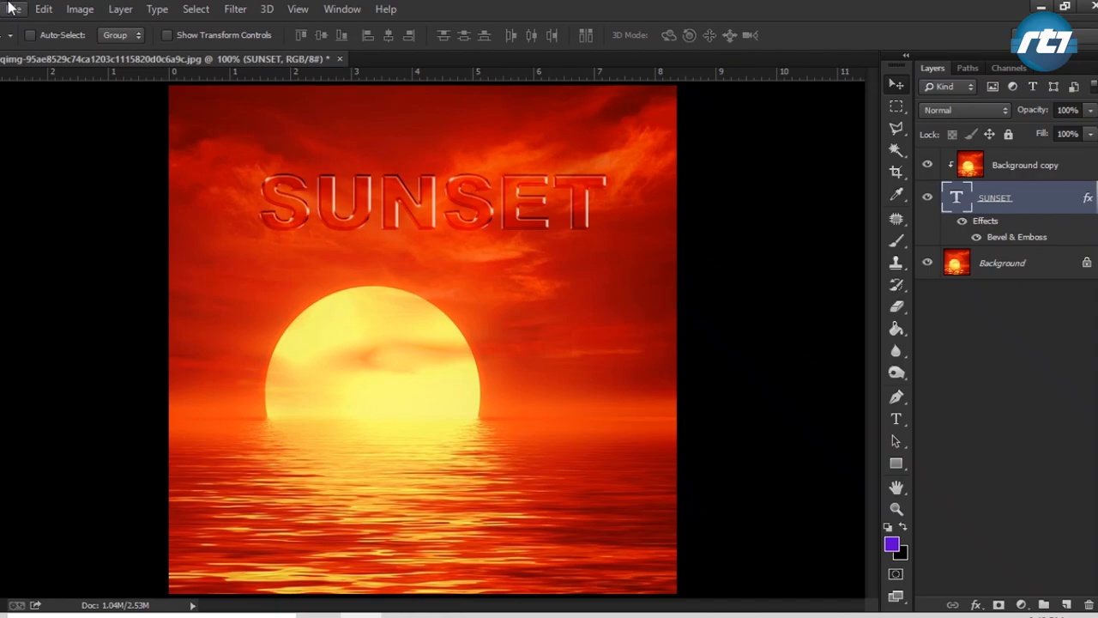
# Open the sunset image from the Desktop folder as a new document
pyautogui.click(13, 9)
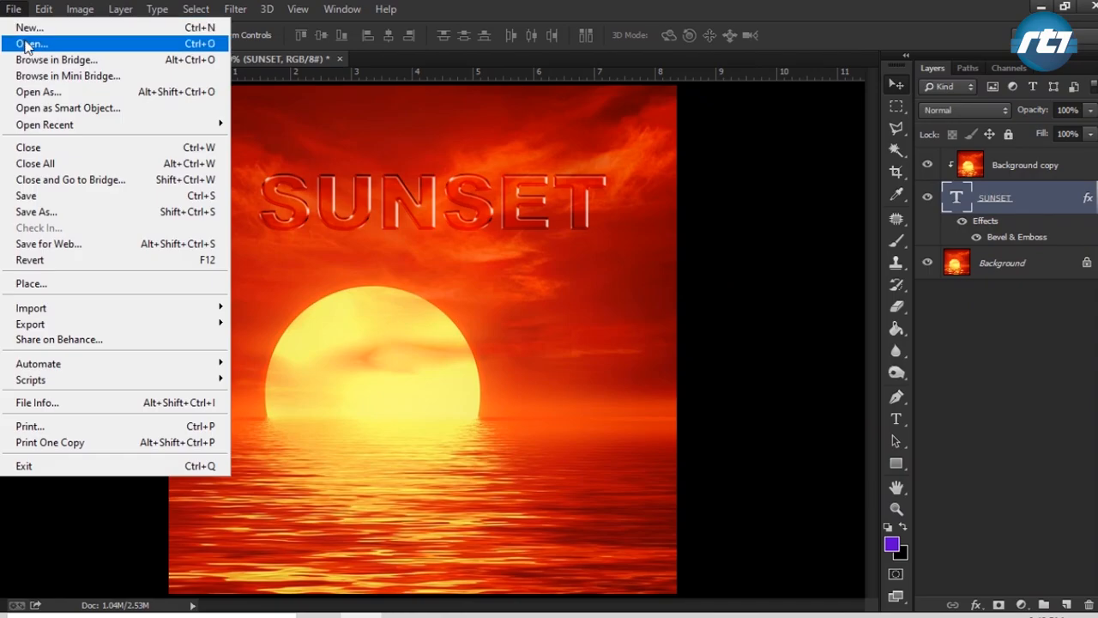
pyautogui.click(31, 43)
pyautogui.click(511, 182)
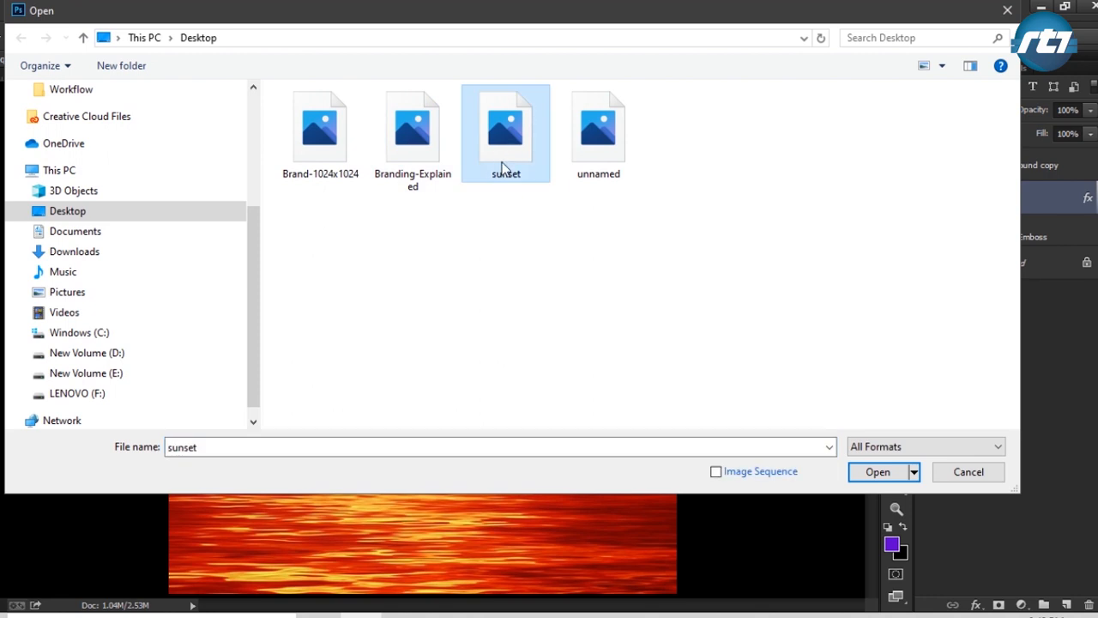
pyautogui.click(856, 473)
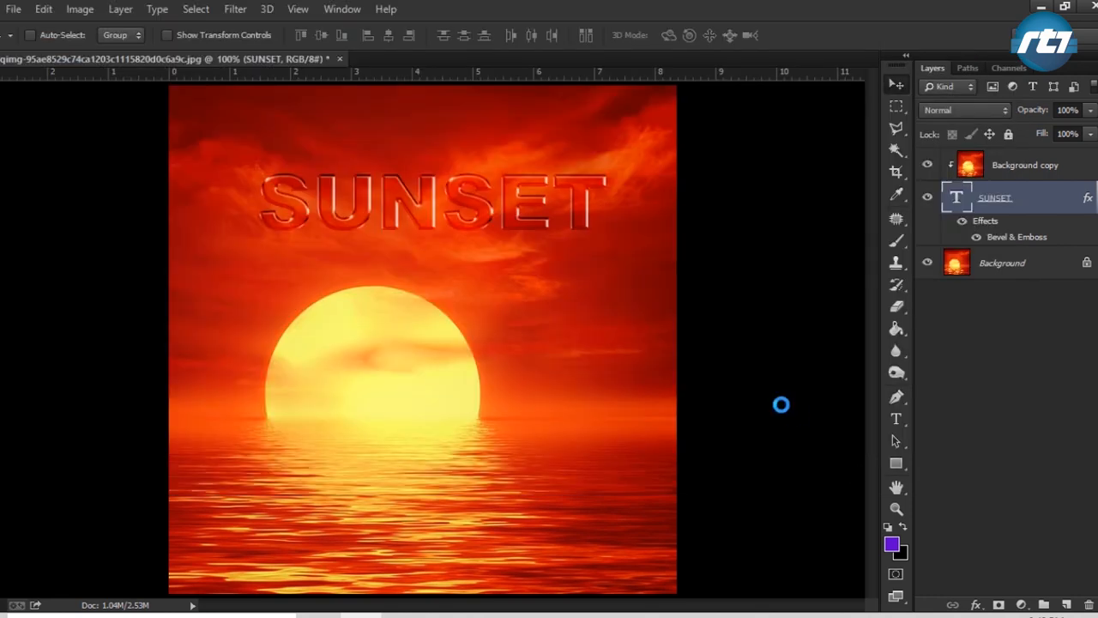
# Add the text "SUNSET" in purple 72 pt Arial Black across the sky above the sun and commit it
pyautogui.click(894, 421)
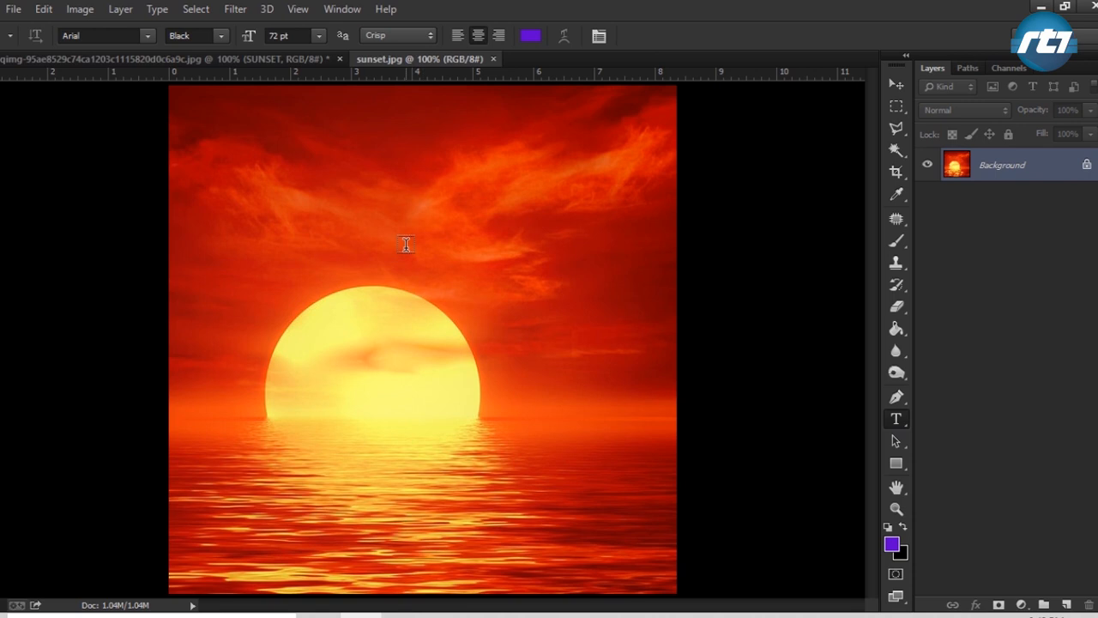
pyautogui.click(410, 242)
pyautogui.write('S')
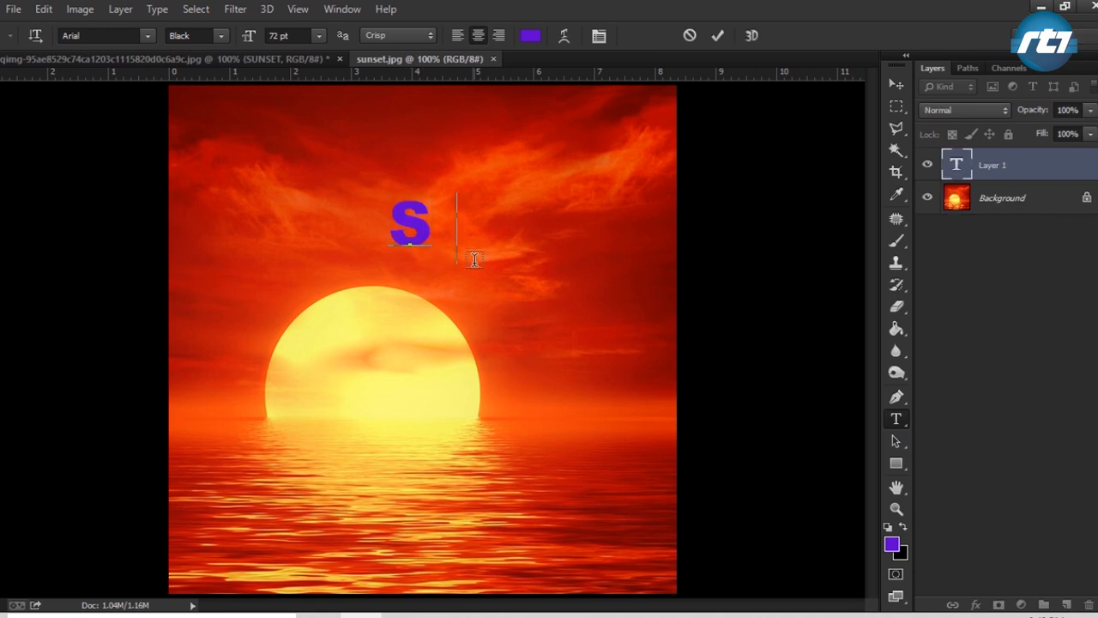
pyautogui.write('UNSET')
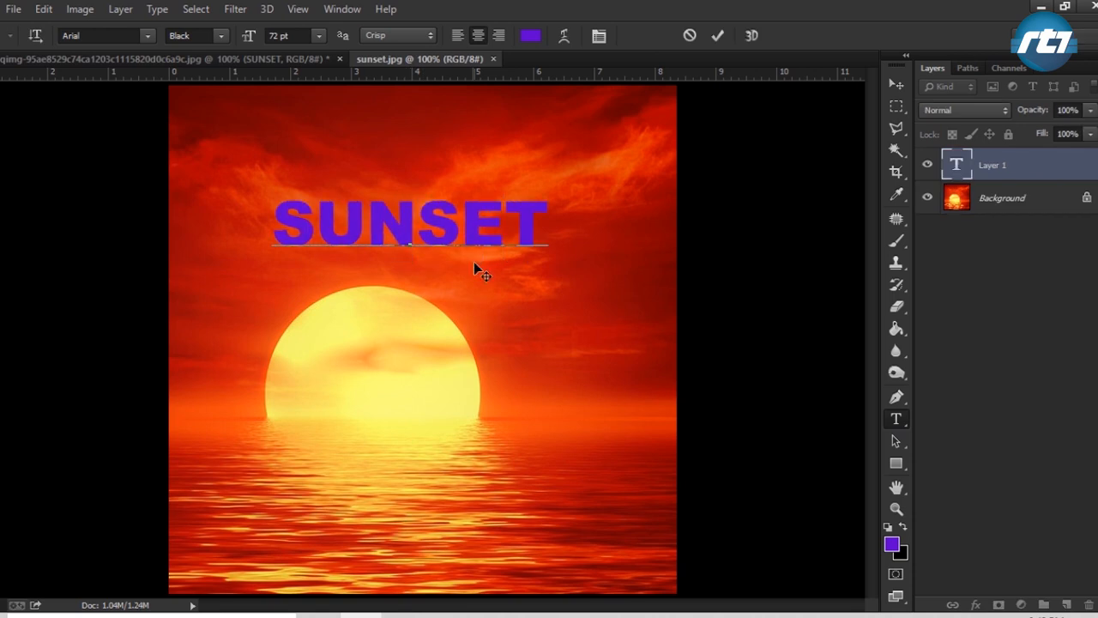
pyautogui.click(893, 86)
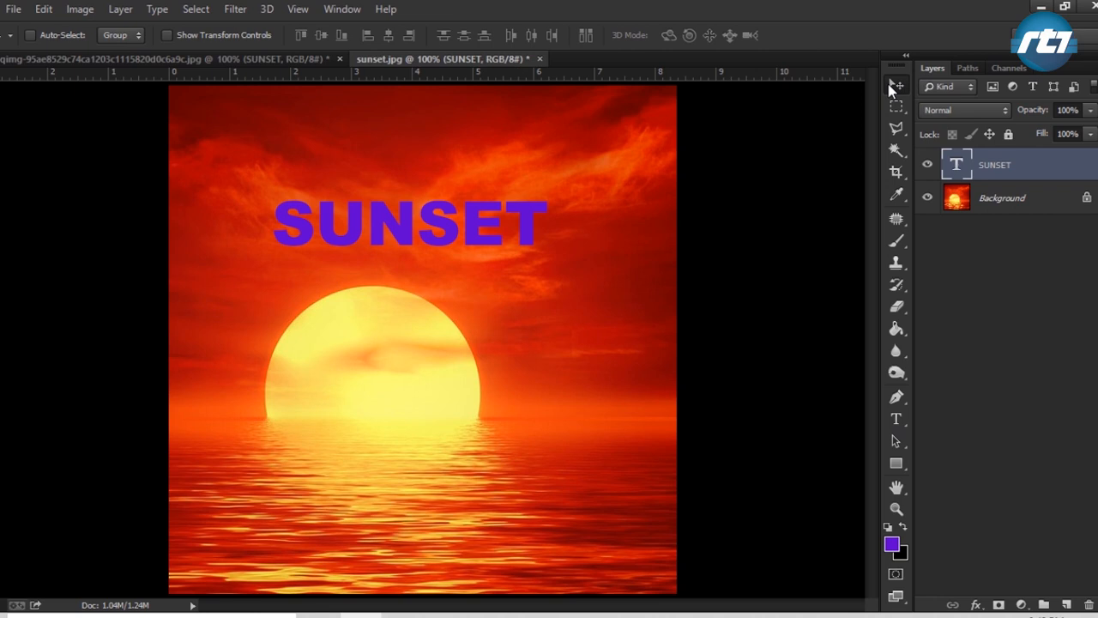
# Enlarge the SUNSET text slightly with Free Transform and position it just above the sun
pyautogui.moveTo(506, 225); pyautogui.dragTo(487, 235)
pyautogui.hotkey('ctrl', 't')
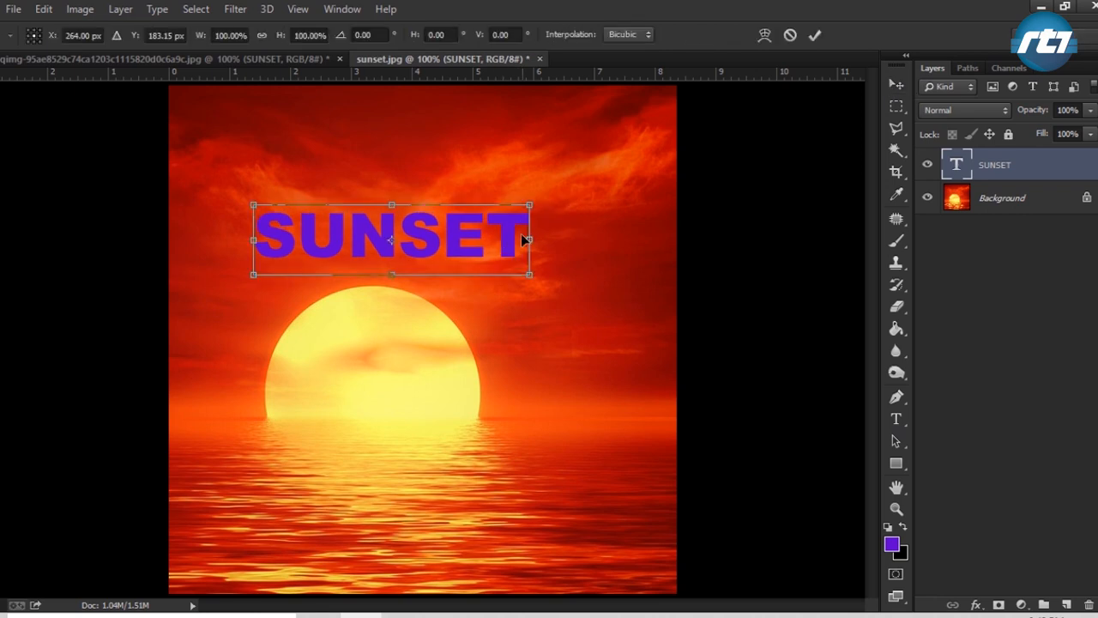
pyautogui.moveTo(526, 271); pyautogui.dragTo(563, 283)
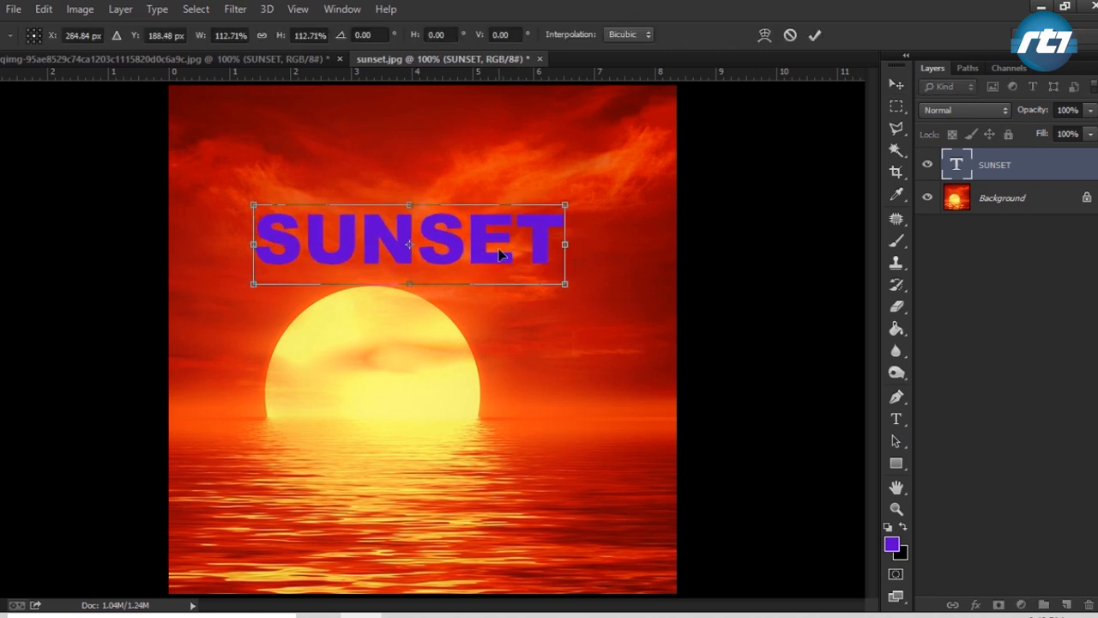
pyautogui.moveTo(501, 254); pyautogui.dragTo(515, 248)
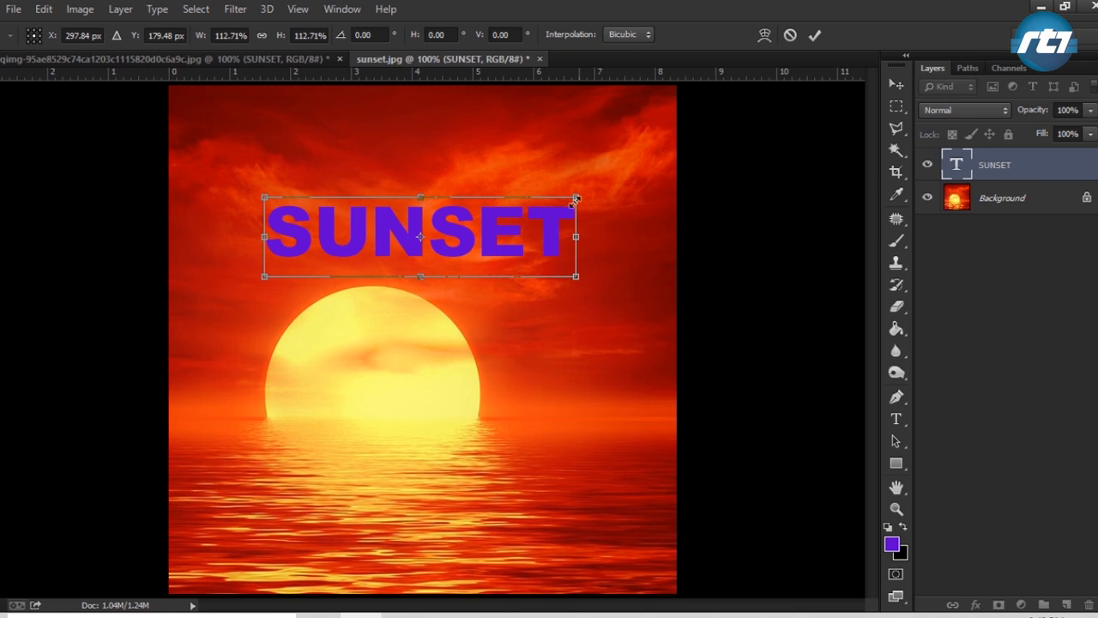
pyautogui.moveTo(575, 199); pyautogui.dragTo(542, 240)
pyautogui.press('Return')
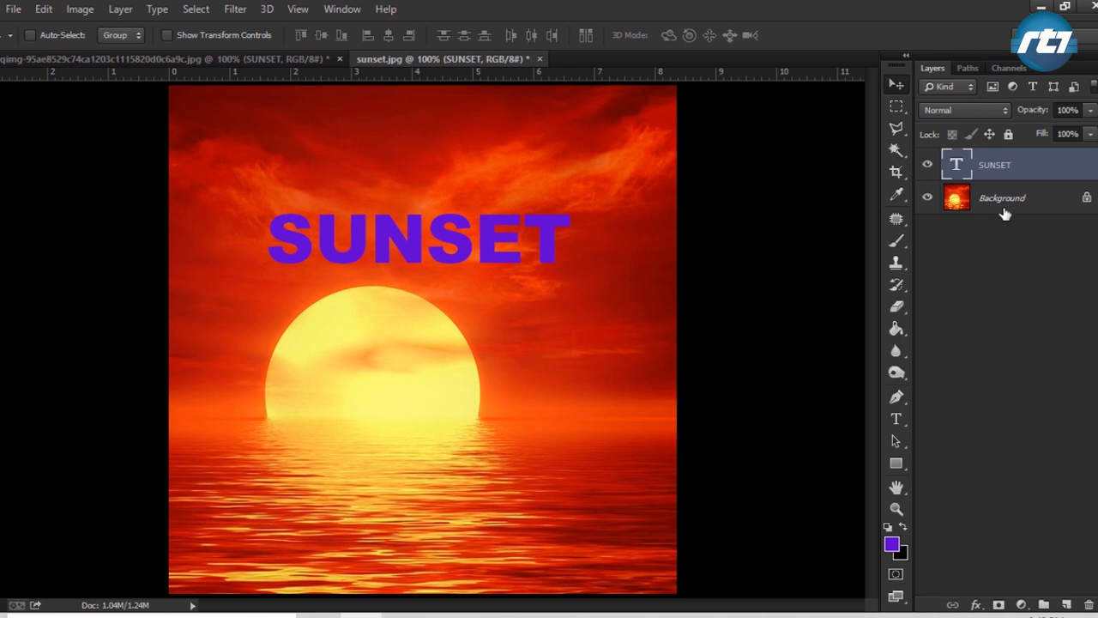
# Duplicate the Background layer
pyautogui.click(1005, 214)
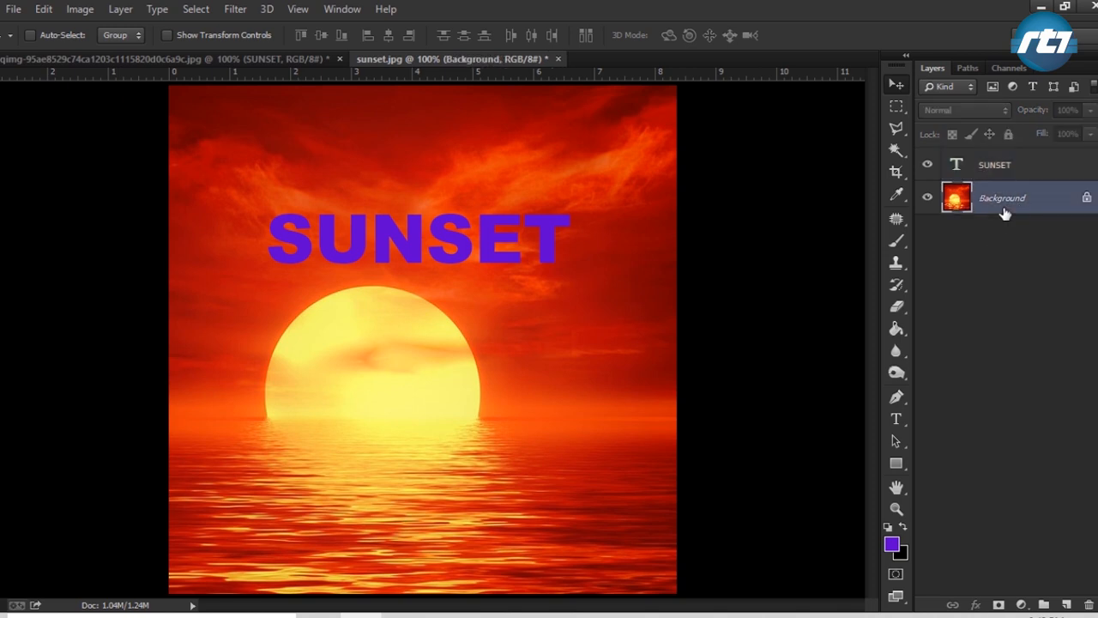
pyautogui.rightClick(1004, 214)
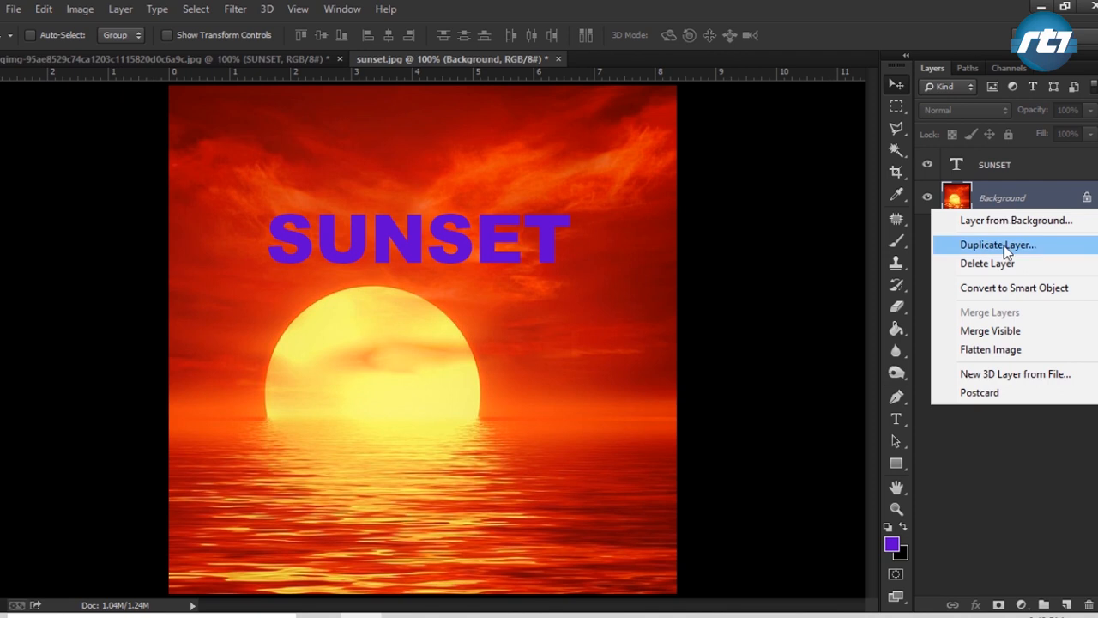
pyautogui.click(1005, 200)
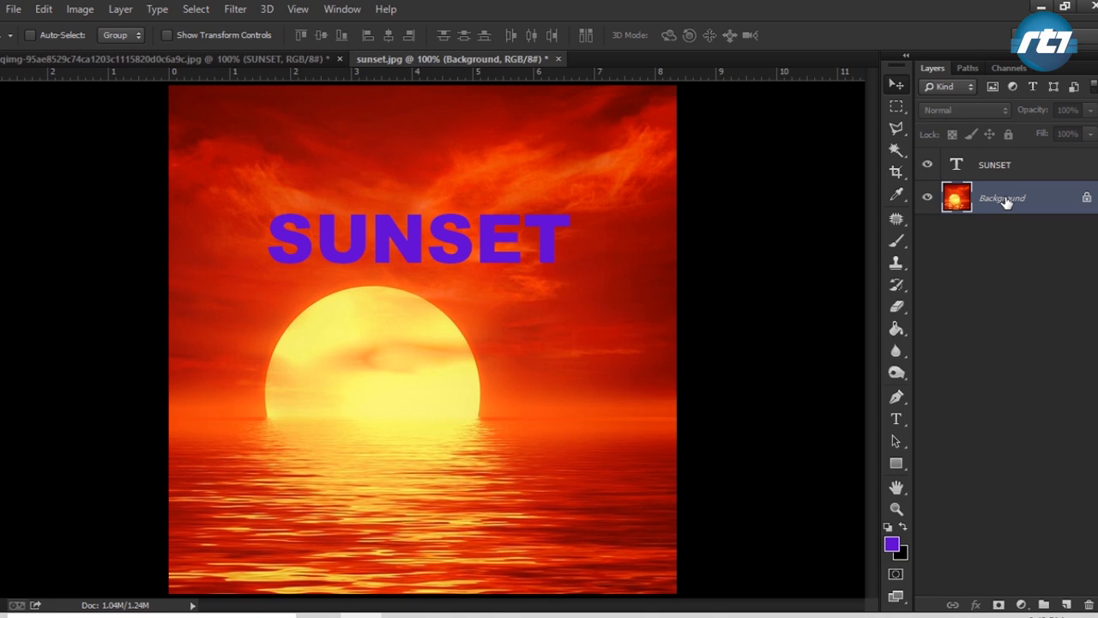
pyautogui.hotkey('ctrl', 'j')
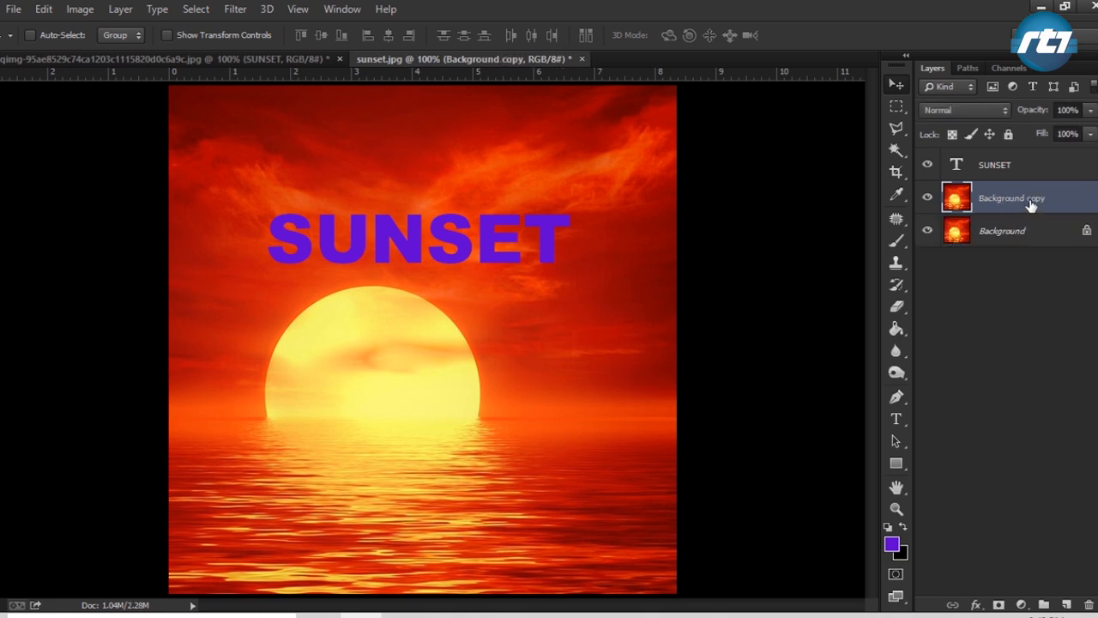
# Move the Background copy above the SUNSET text layer and clip it to the text
pyautogui.moveTo(1031, 204); pyautogui.dragTo(1019, 166)
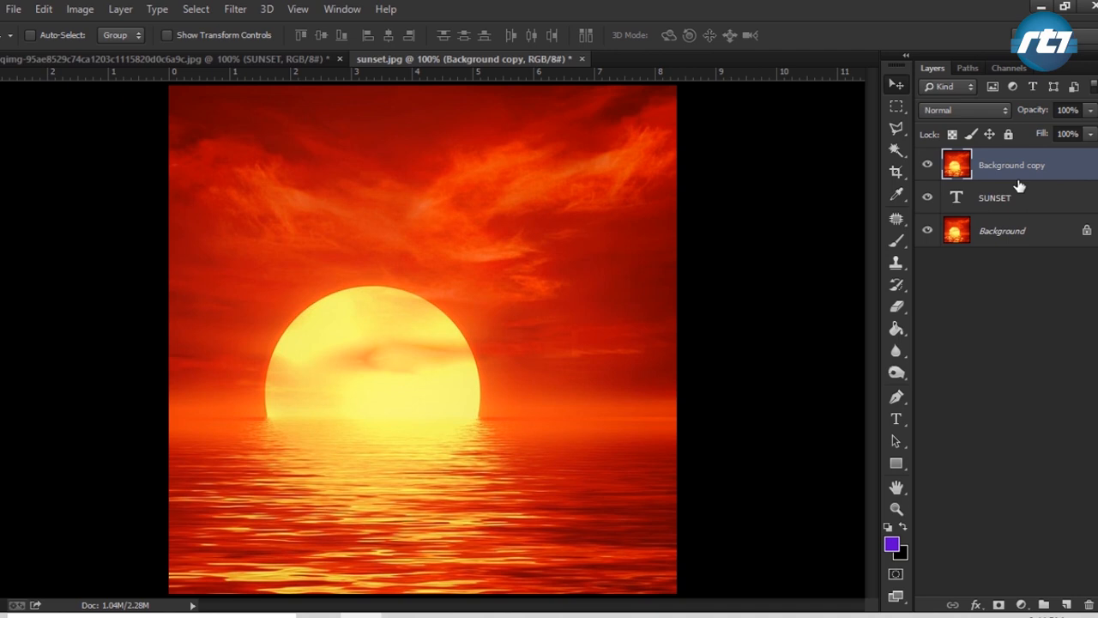
pyautogui.moveTo(1017, 179)
pyautogui.mouseDown()
pyautogui.moveTo(995, 190)
pyautogui.moveTo(1011, 178)
pyautogui.mouseUp()
pyautogui.keyDown('alt'); pyautogui.click(1010, 178); pyautogui.keyUp('alt')
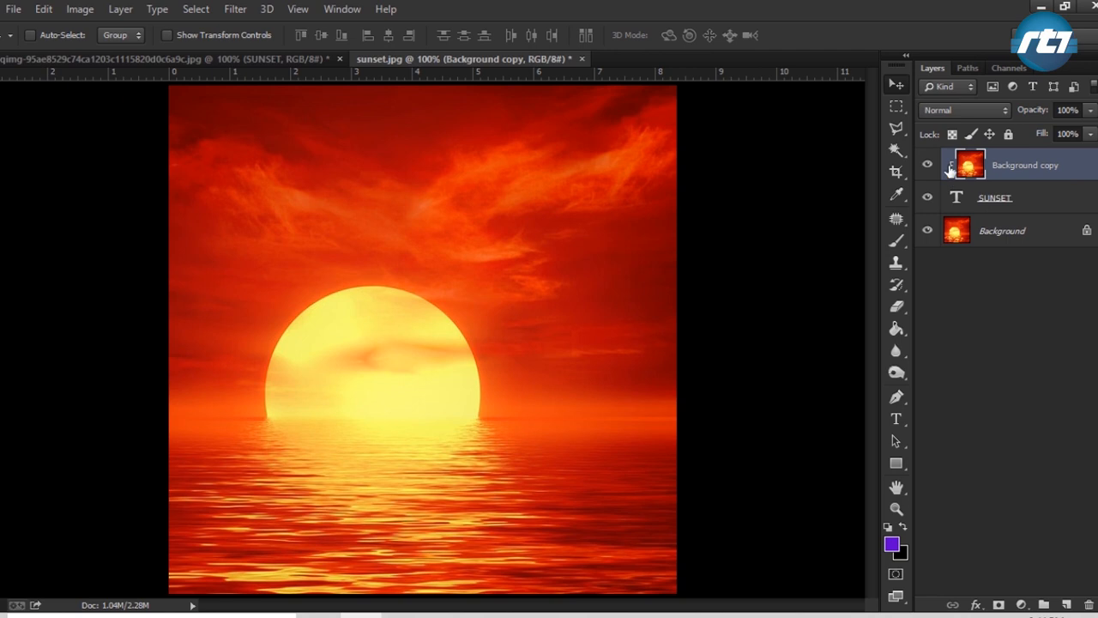
# Add a Bevel & Emboss effect to the SUNSET text layer, using Inner Bevel with the Smooth technique
pyautogui.click(993, 201)
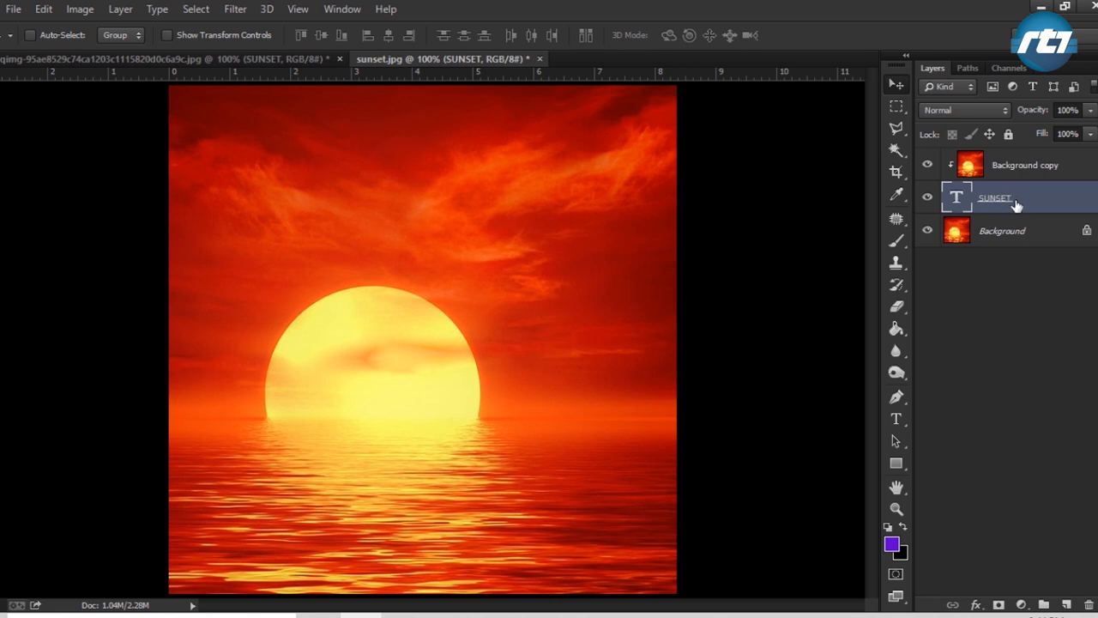
pyautogui.click(976, 605)
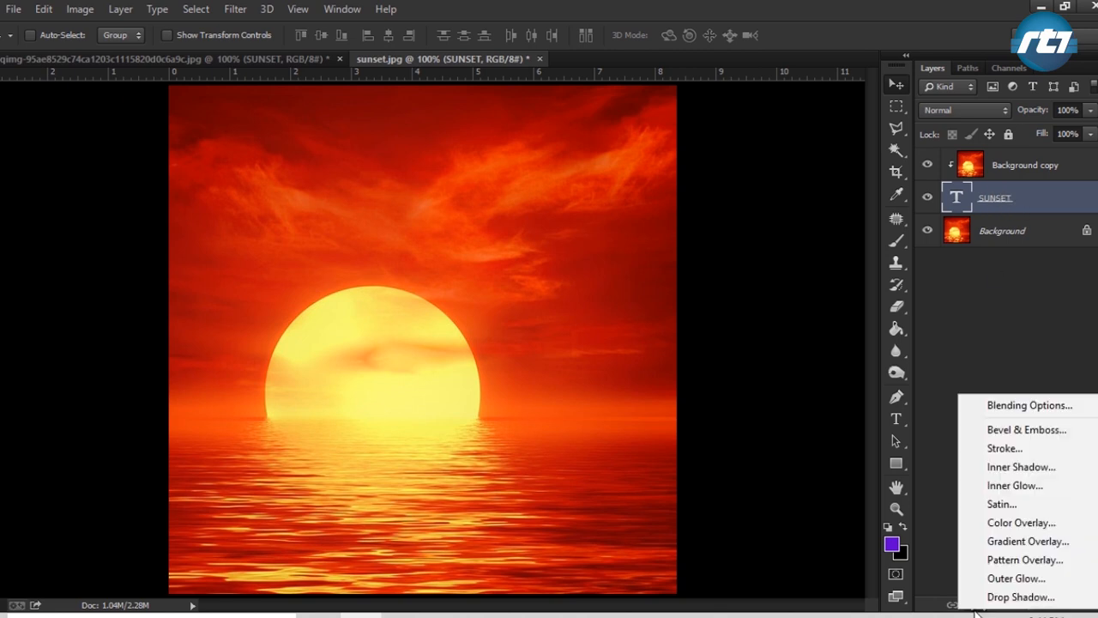
pyautogui.click(995, 430)
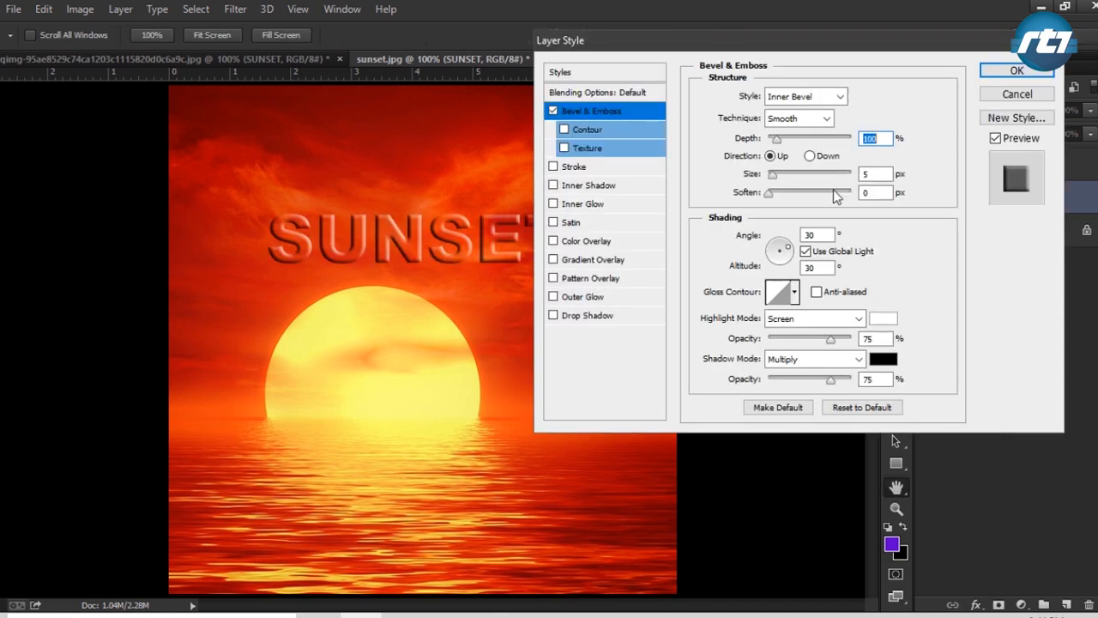
pyautogui.moveTo(779, 52); pyautogui.dragTo(853, 41)
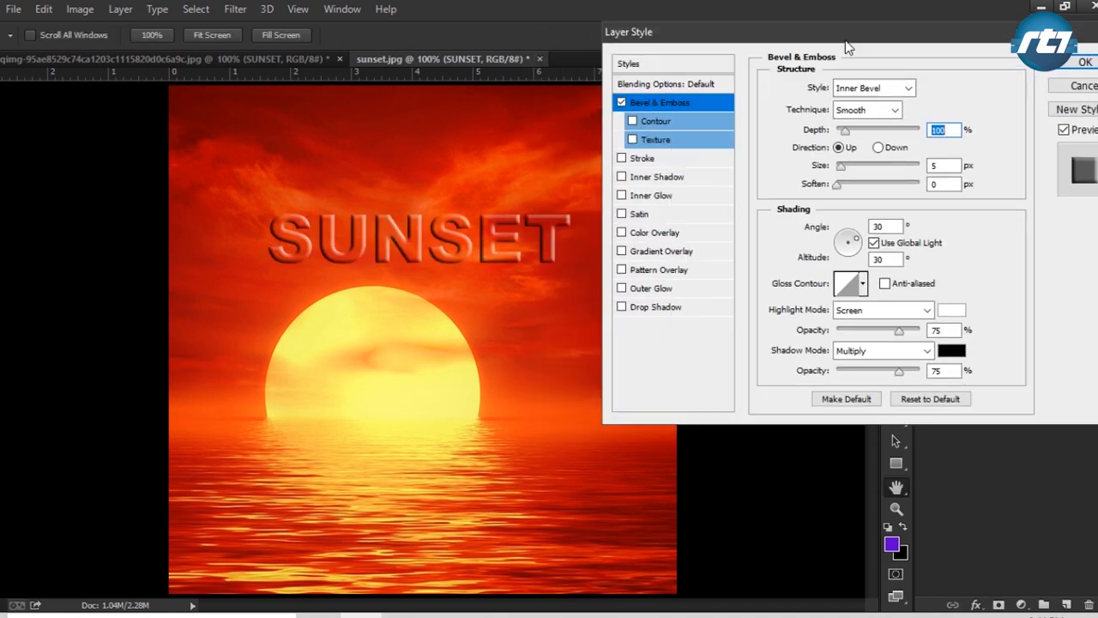
pyautogui.click(874, 110)
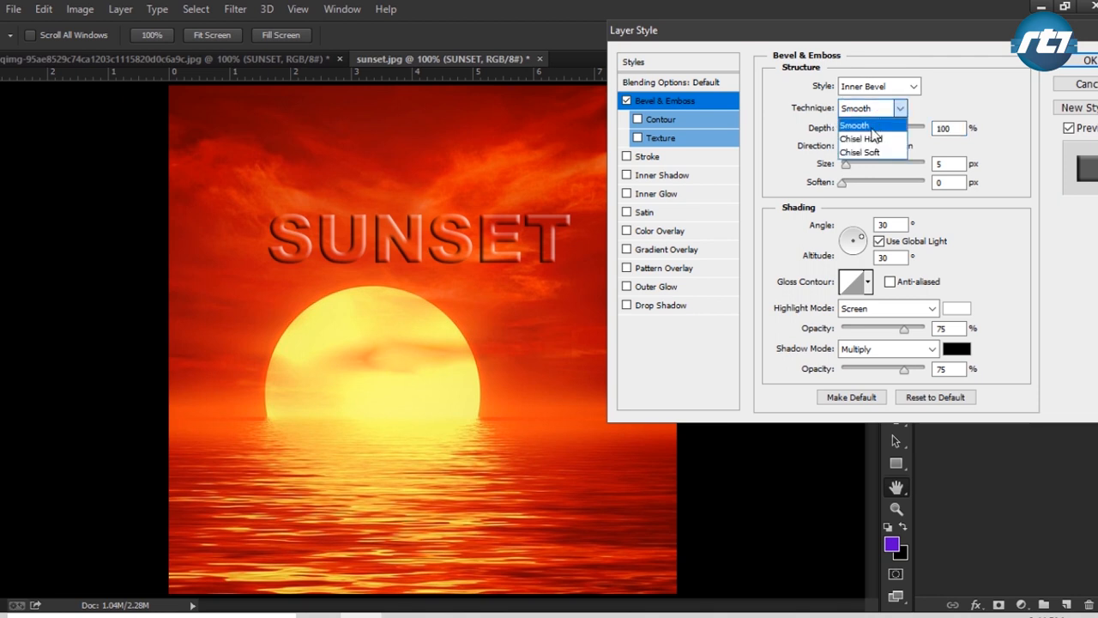
pyautogui.click(873, 126)
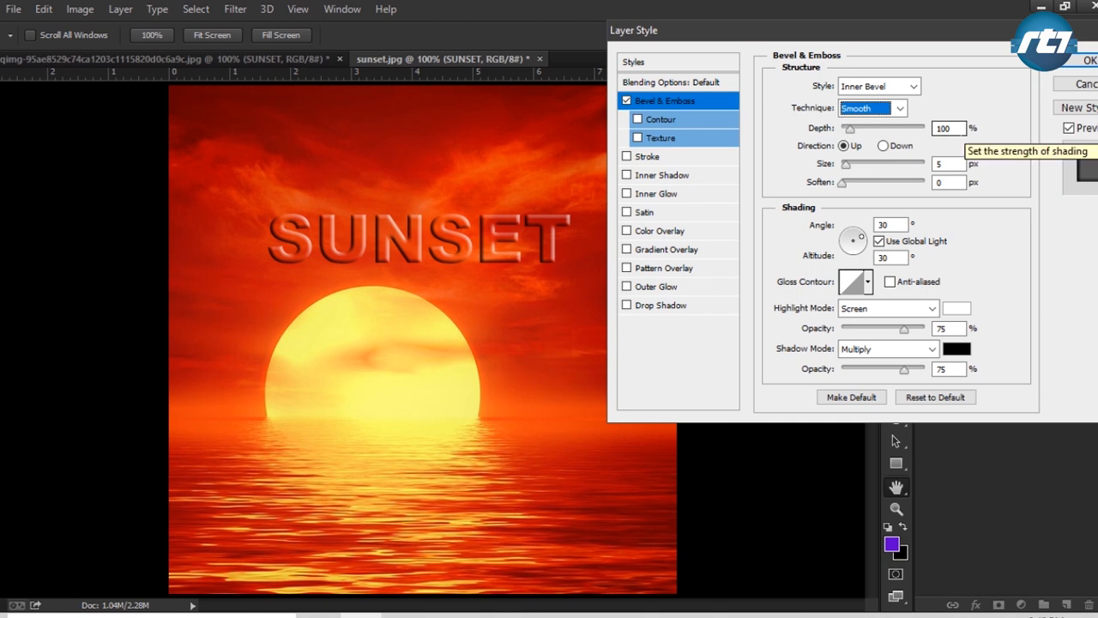
# Set the bevel's depth to 83%, its size to 3 px and soften to 2 px
pyautogui.click(947, 128)
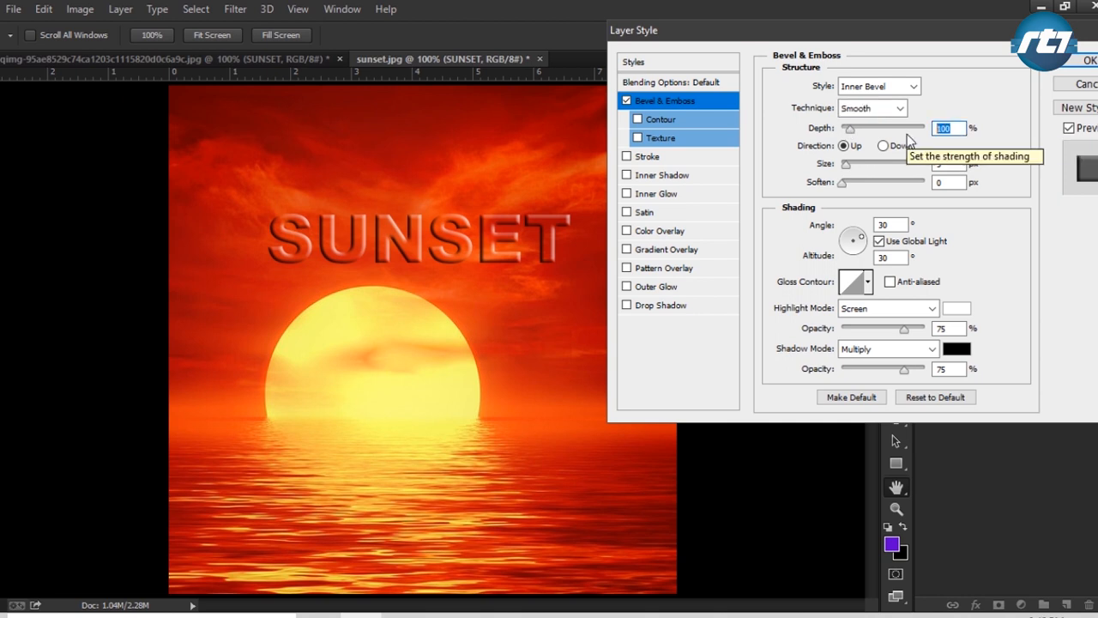
pyautogui.write('83')
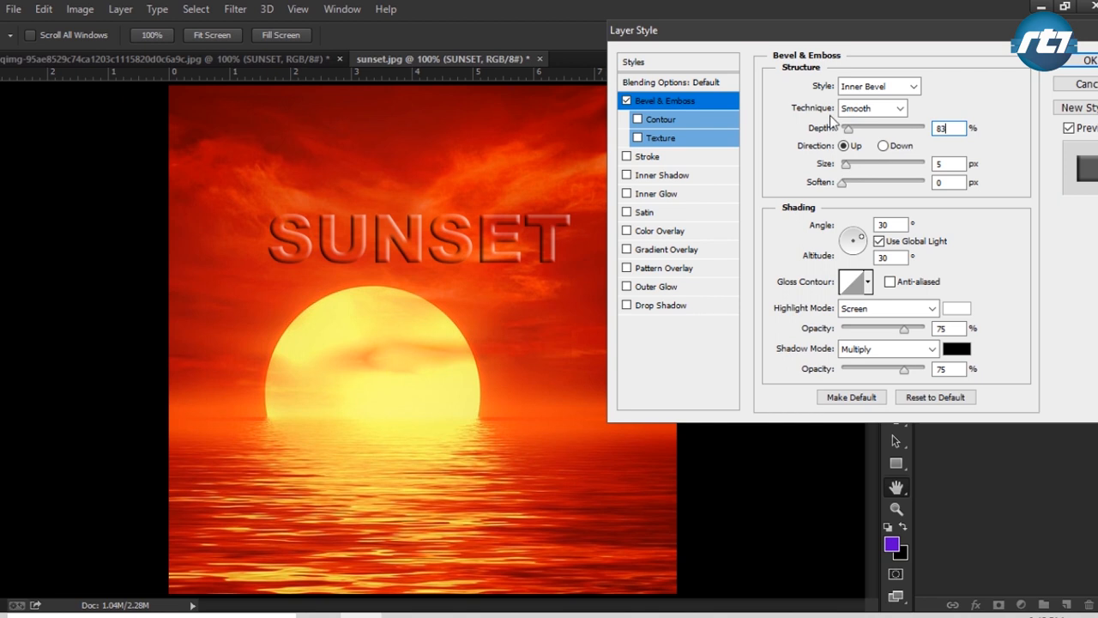
pyautogui.click(893, 158)
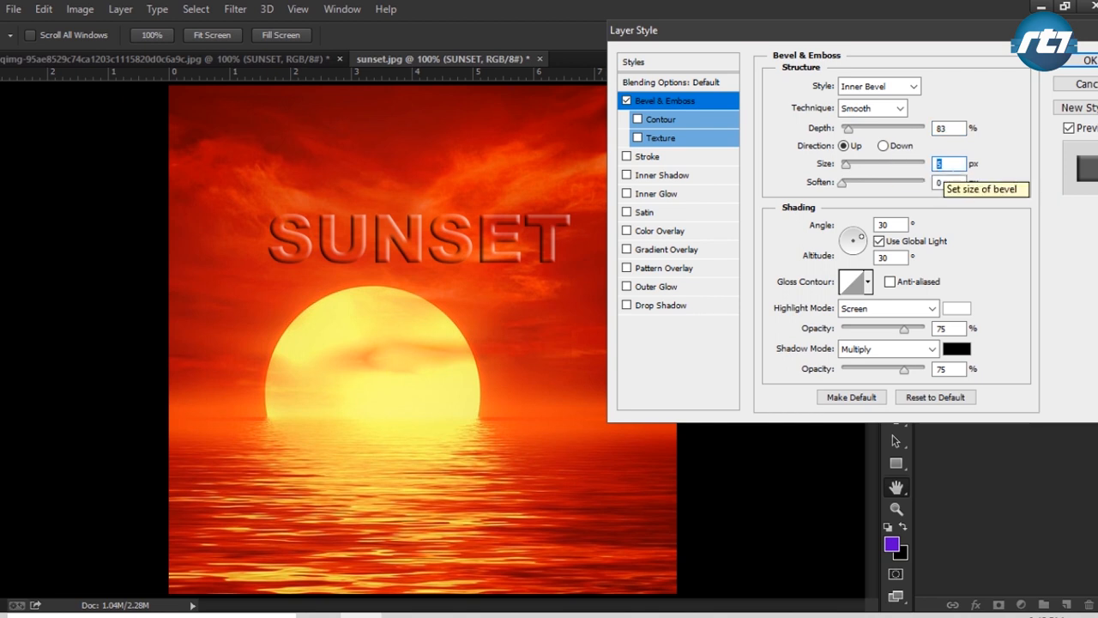
pyautogui.write('3')
pyautogui.press('Tab')
pyautogui.press('BackSpace')
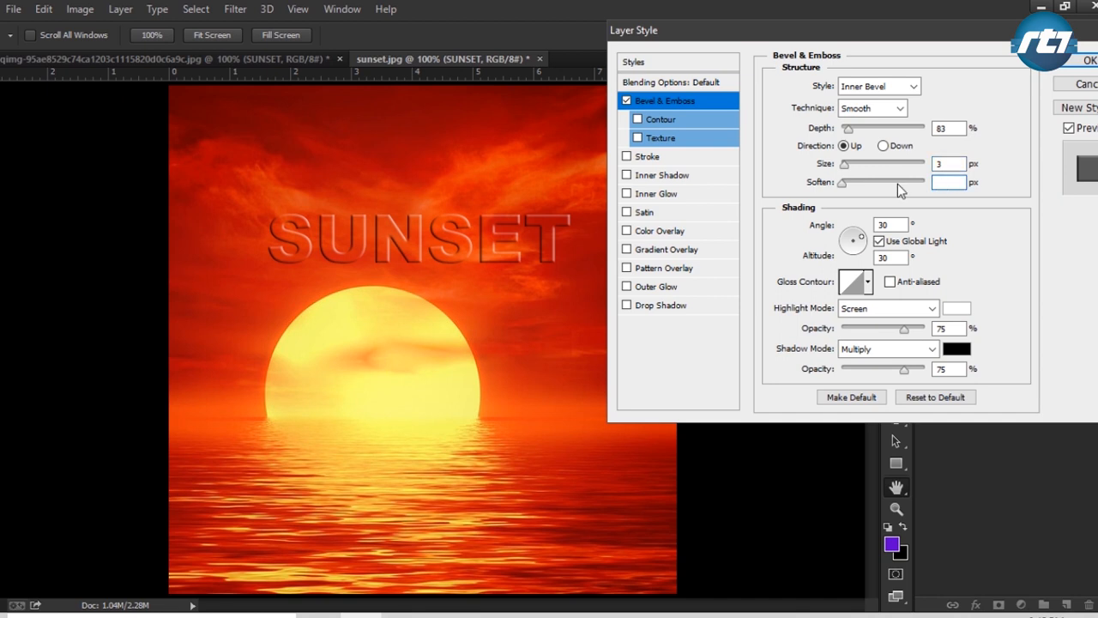
pyautogui.write('2')
# Try several light directions for the bevel shading on the angle dial
pyautogui.click(851, 238)
pyautogui.click(846, 235)
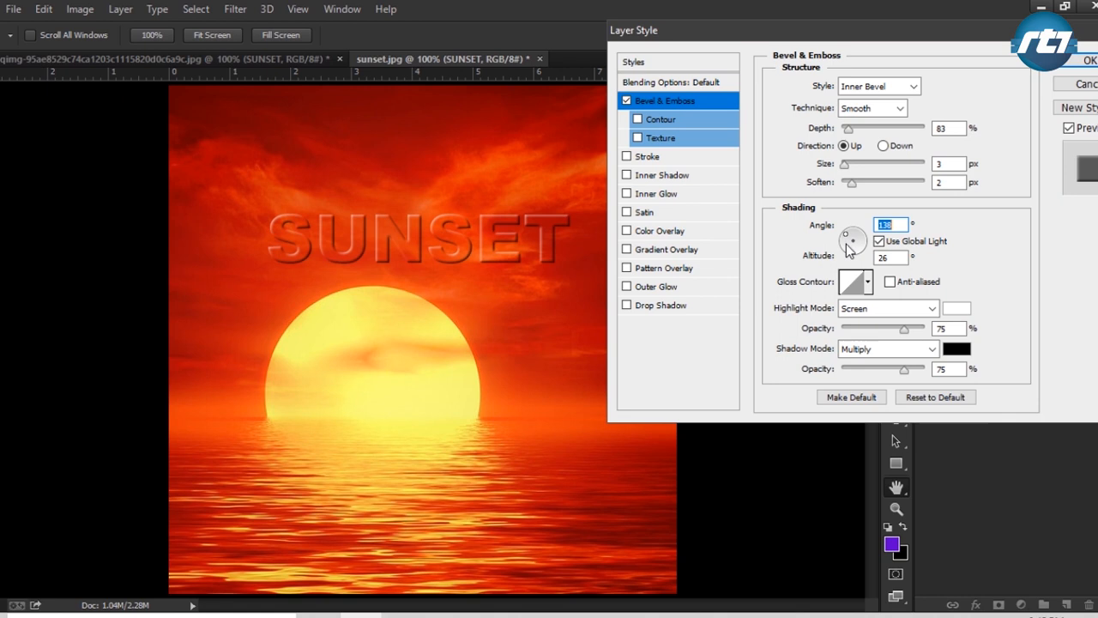
pyautogui.click(845, 243)
pyautogui.click(861, 249)
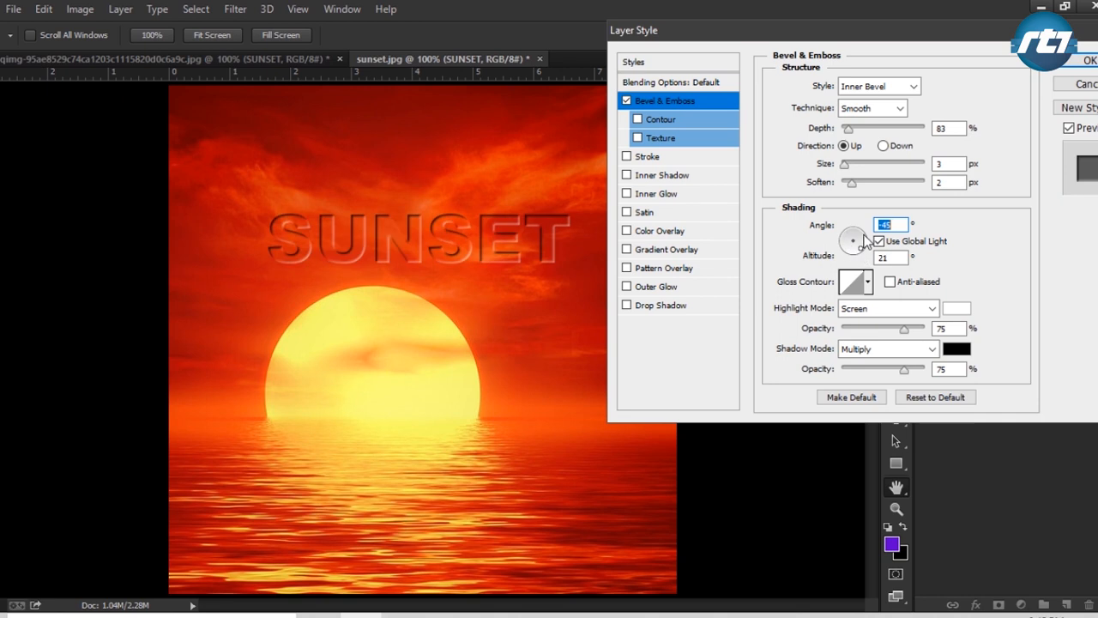
pyautogui.click(859, 228)
# Set the bevel shading angle to 66° and the altitude to 37°, keeping Use Global Light enabled
pyautogui.click(878, 241)
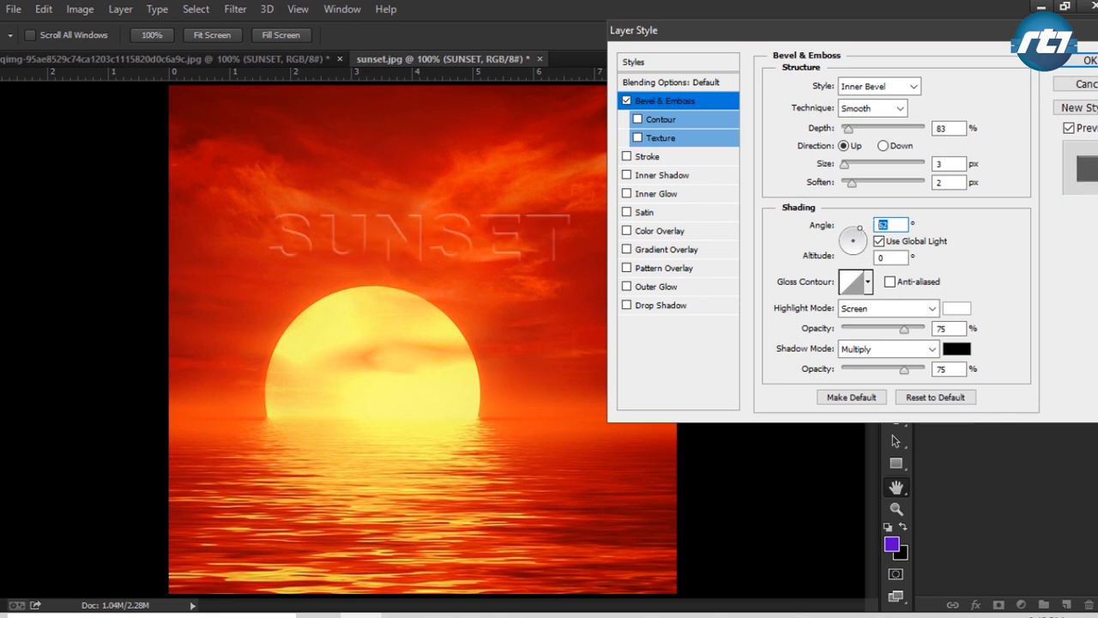
pyautogui.write('66')
pyautogui.press('Tab')
pyautogui.write('37')
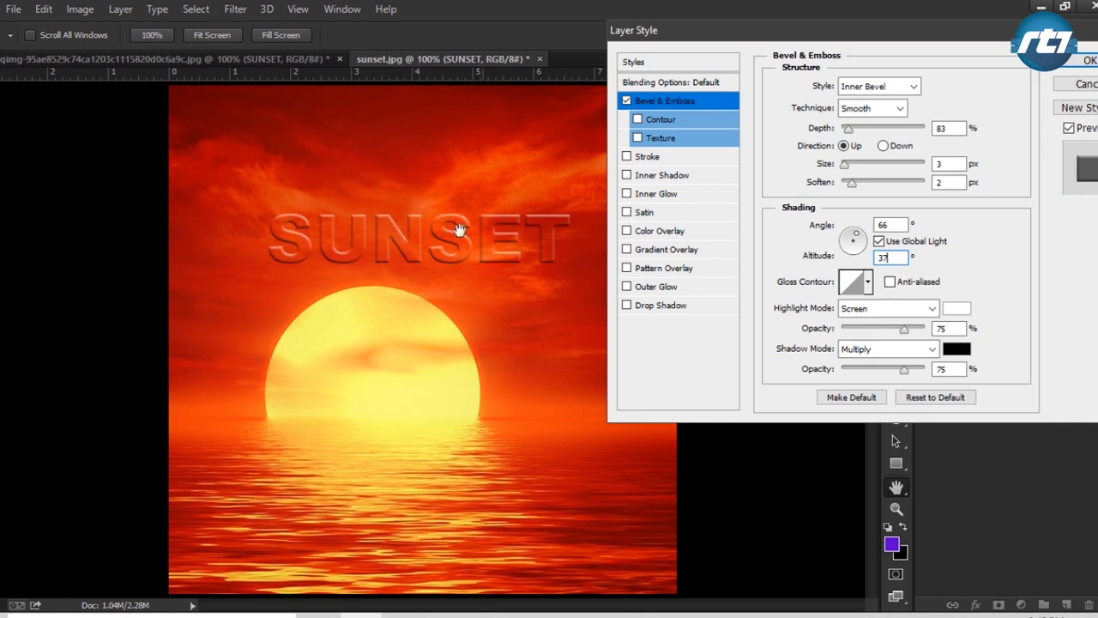
pyautogui.click(967, 270)
# Compare several gloss contour presets for the bevel and set the gloss contour to Ring - Double
pyautogui.moveTo(906, 37); pyautogui.dragTo(906, 28)
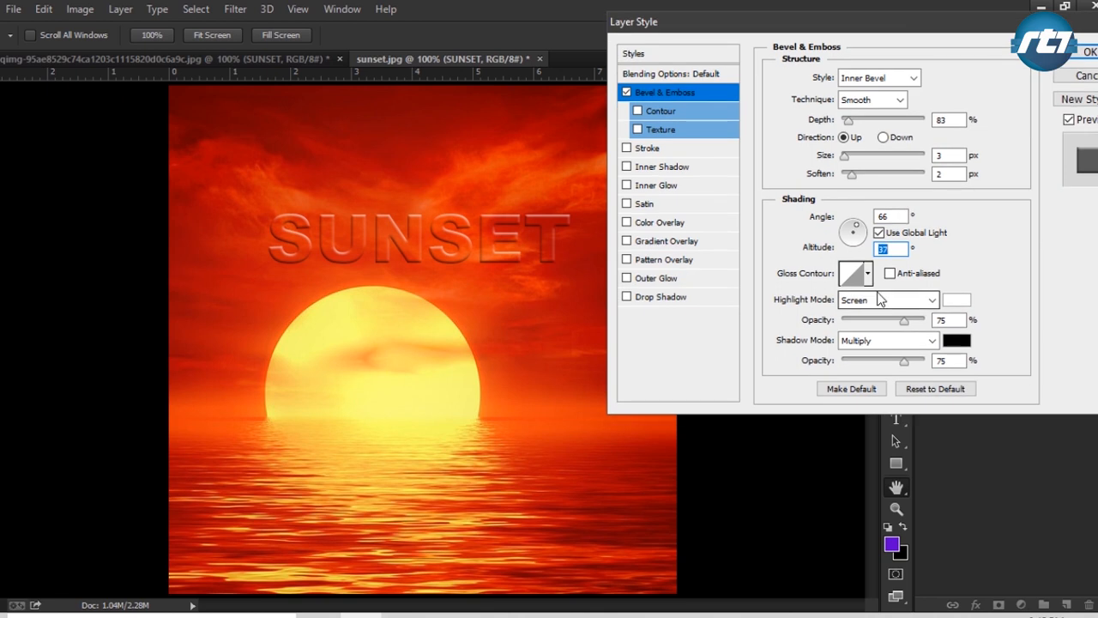
pyautogui.click(867, 274)
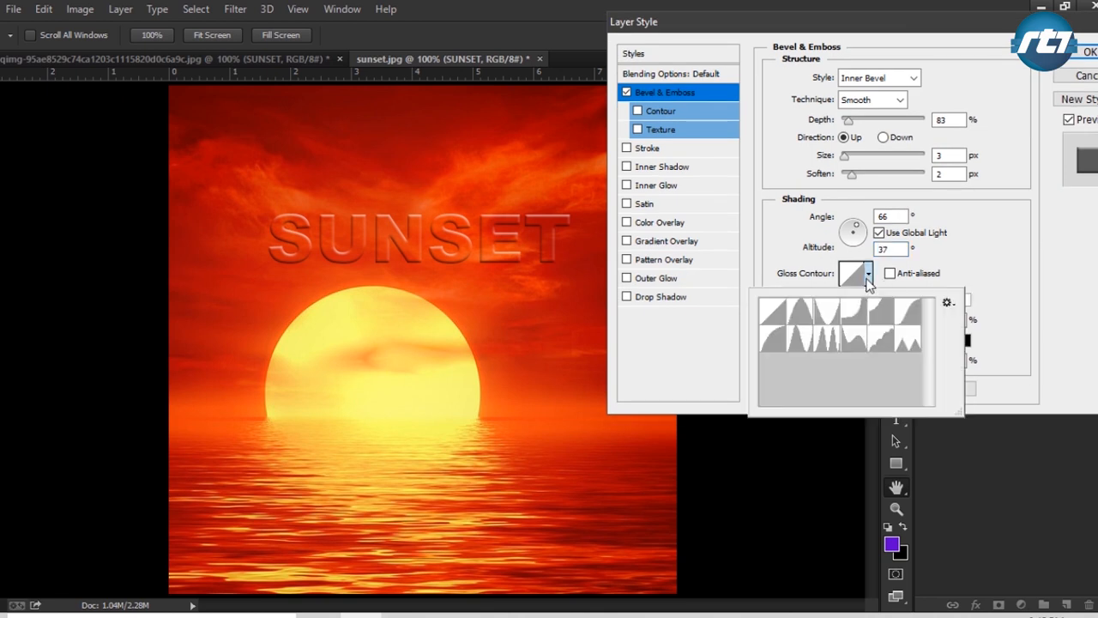
pyautogui.click(795, 325)
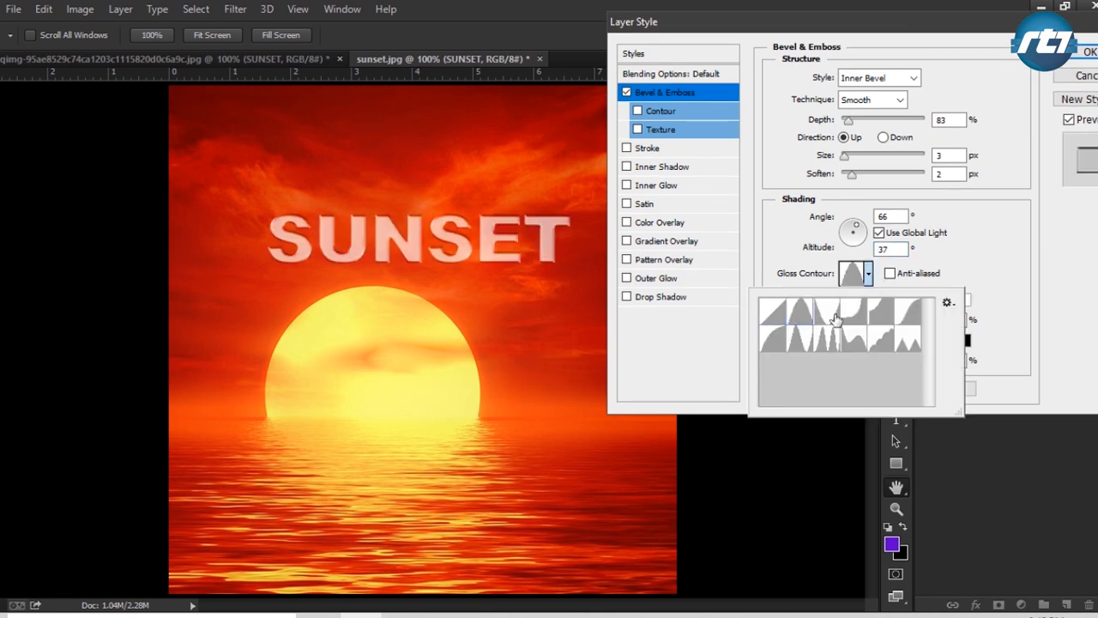
pyautogui.click(843, 319)
pyautogui.click(862, 320)
pyautogui.click(901, 322)
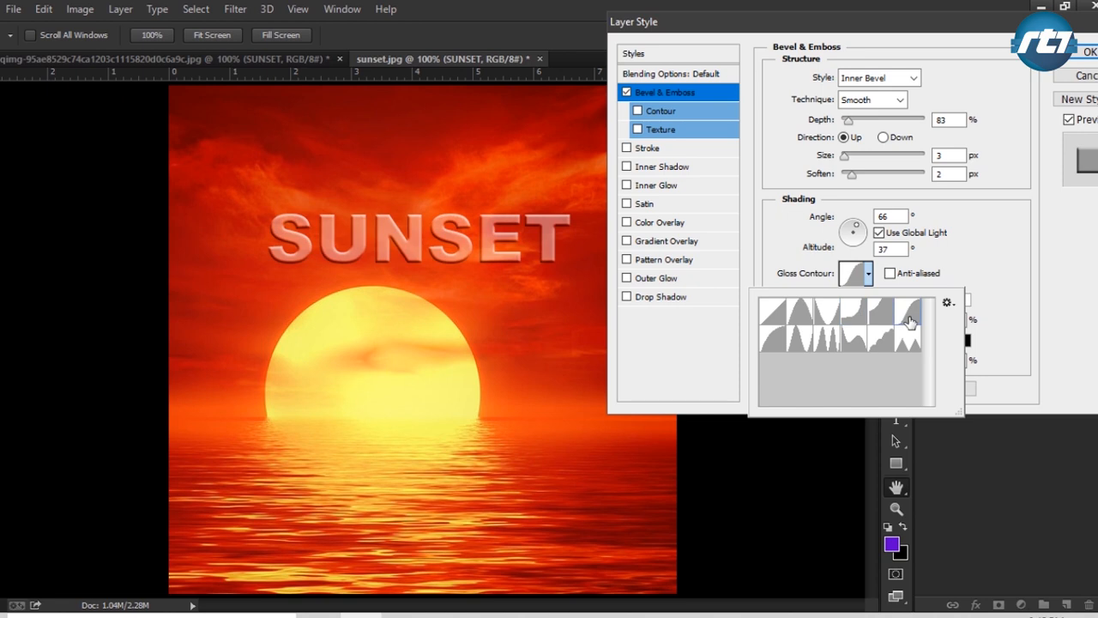
pyautogui.click(882, 342)
pyautogui.click(853, 342)
pyautogui.click(826, 341)
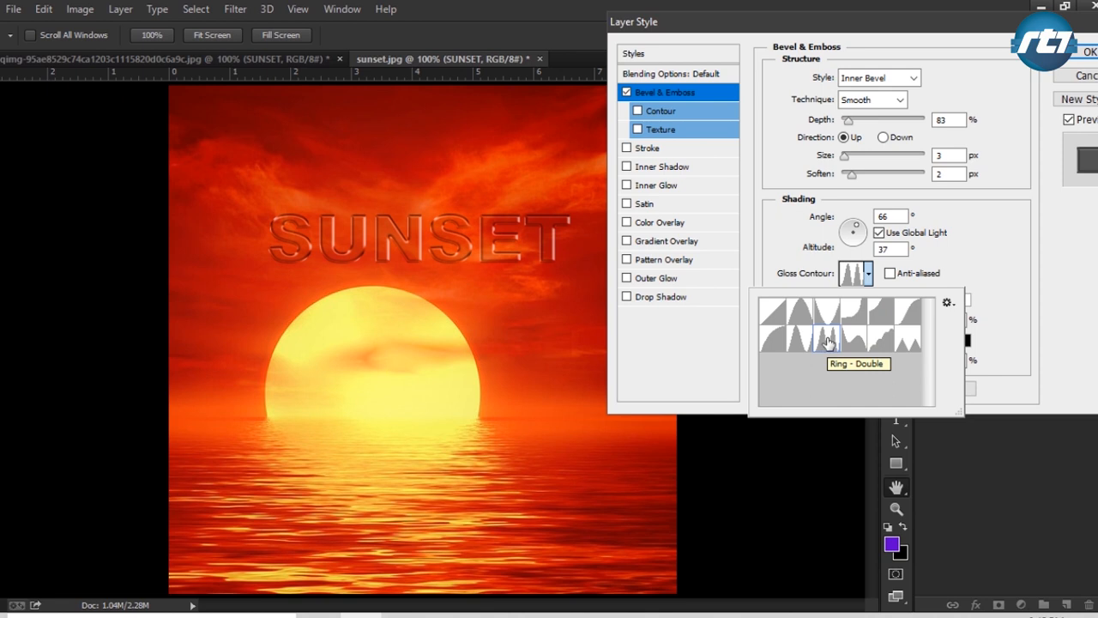
pyautogui.click(983, 257)
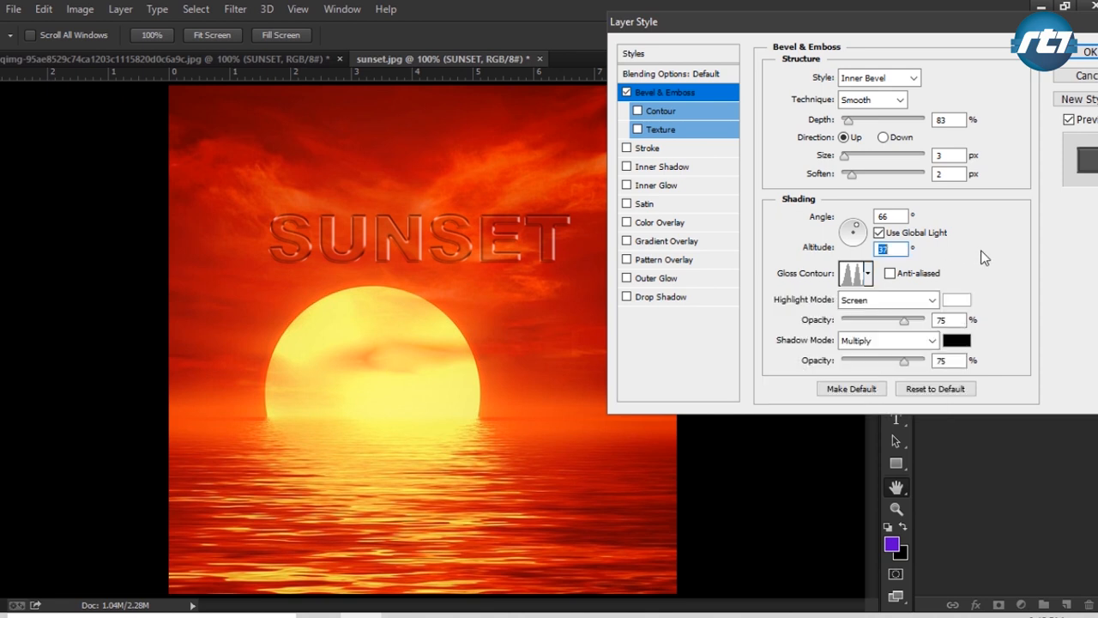
# Try the bevel's highlight blend modes one after another, from Normal through Subtract
pyautogui.click(873, 300)
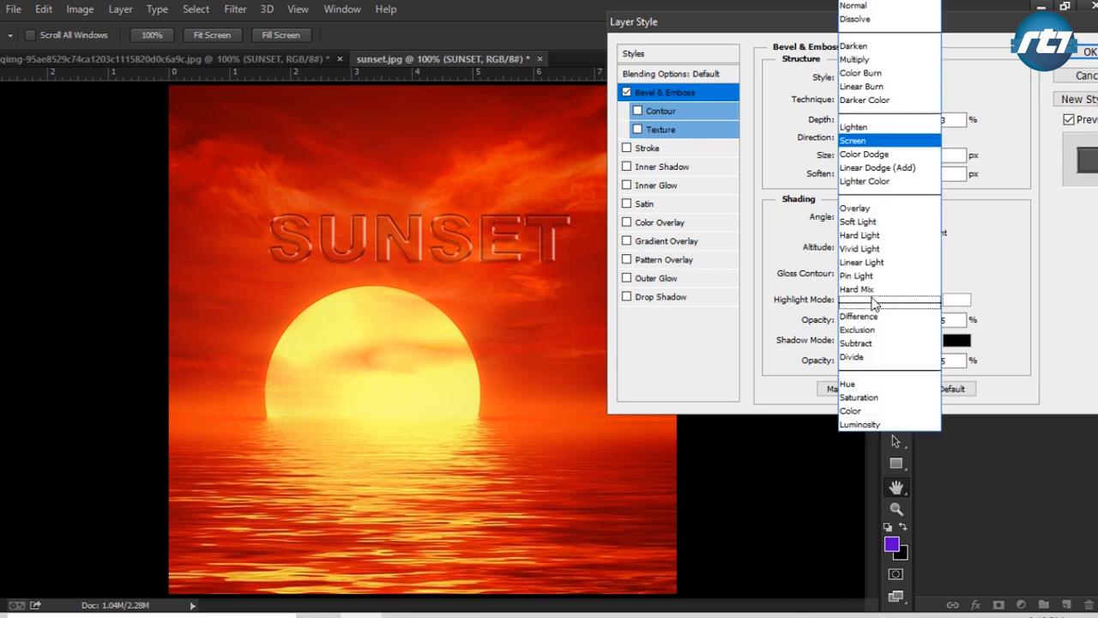
pyautogui.click(862, 7)
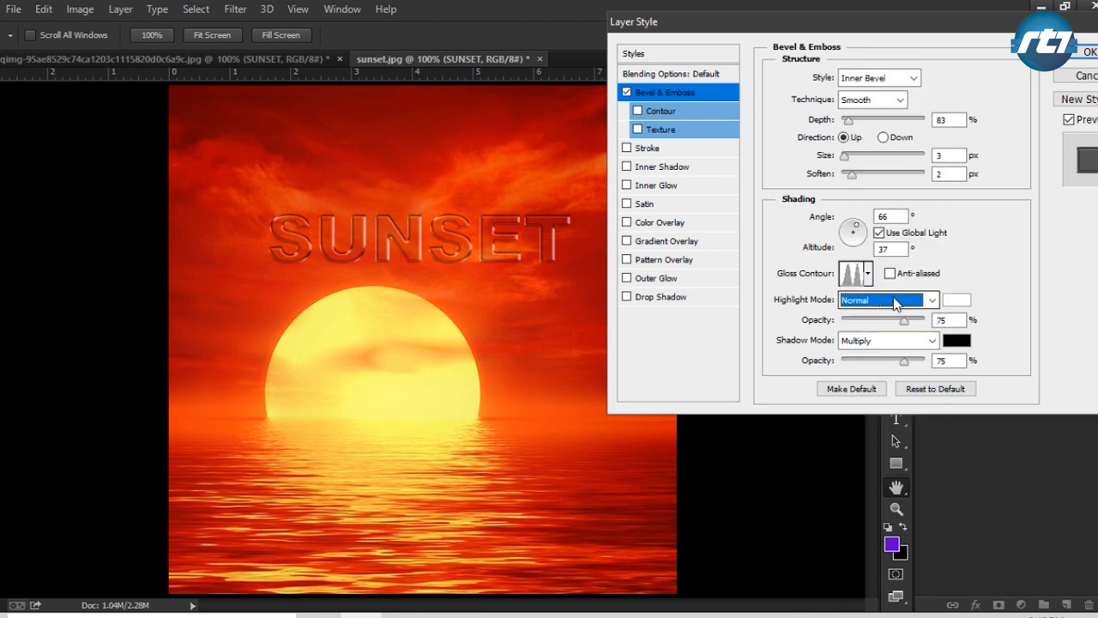
pyautogui.press('Down')
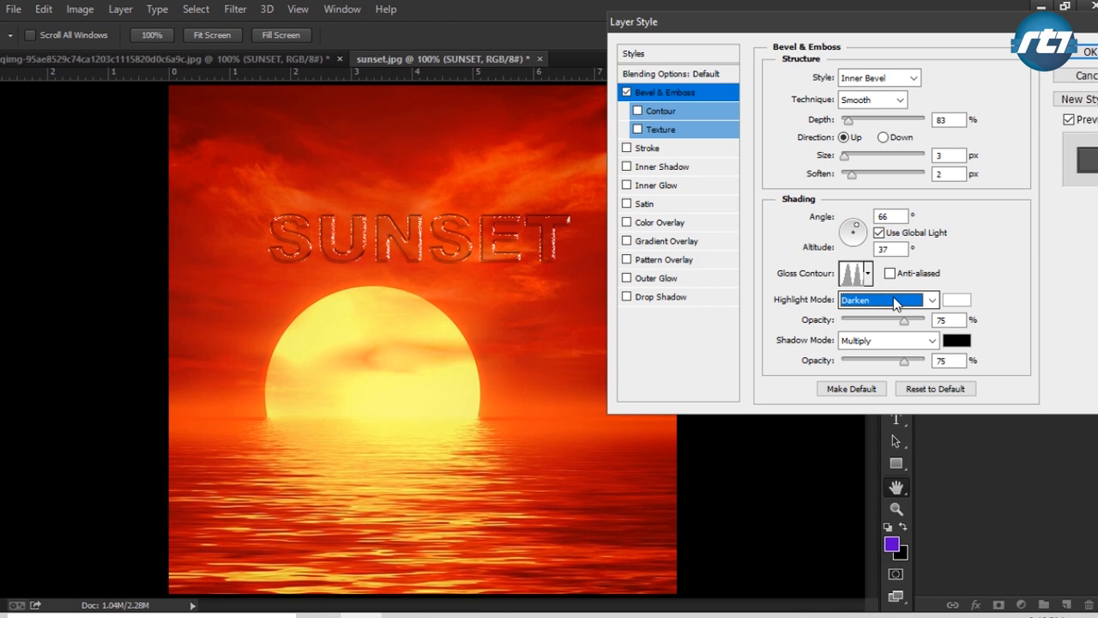
pyautogui.press('Down')
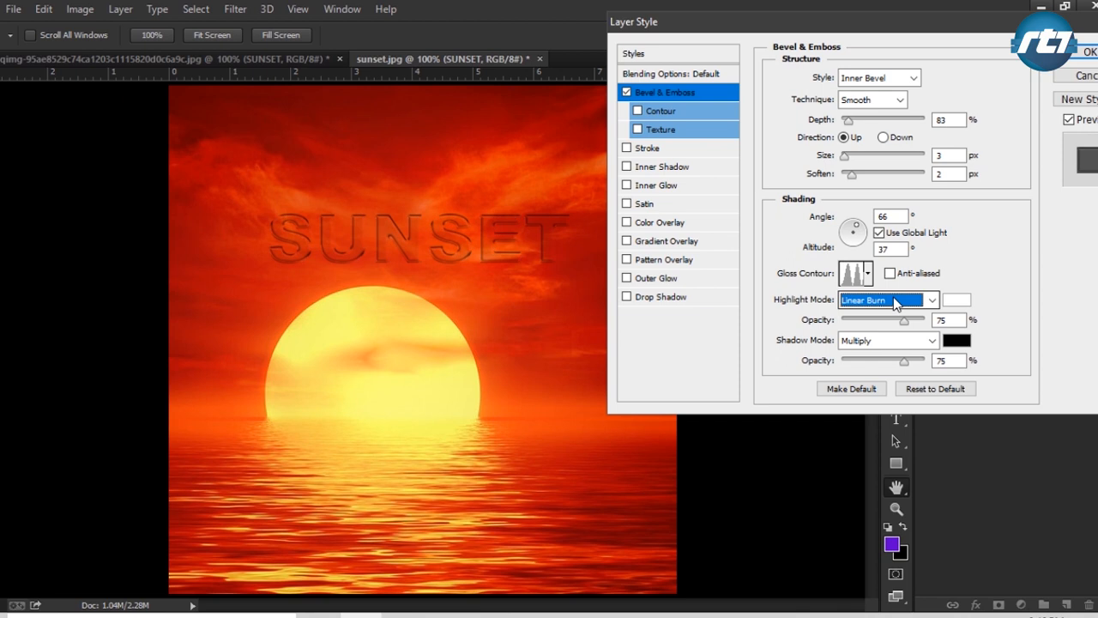
pyautogui.press('Down')
pyautogui.press('Down')
pyautogui.press('Down')
pyautogui.press('Down')
pyautogui.press('Down')
pyautogui.press('Down')
pyautogui.press('Down')
pyautogui.press('Down')
pyautogui.press('Down')
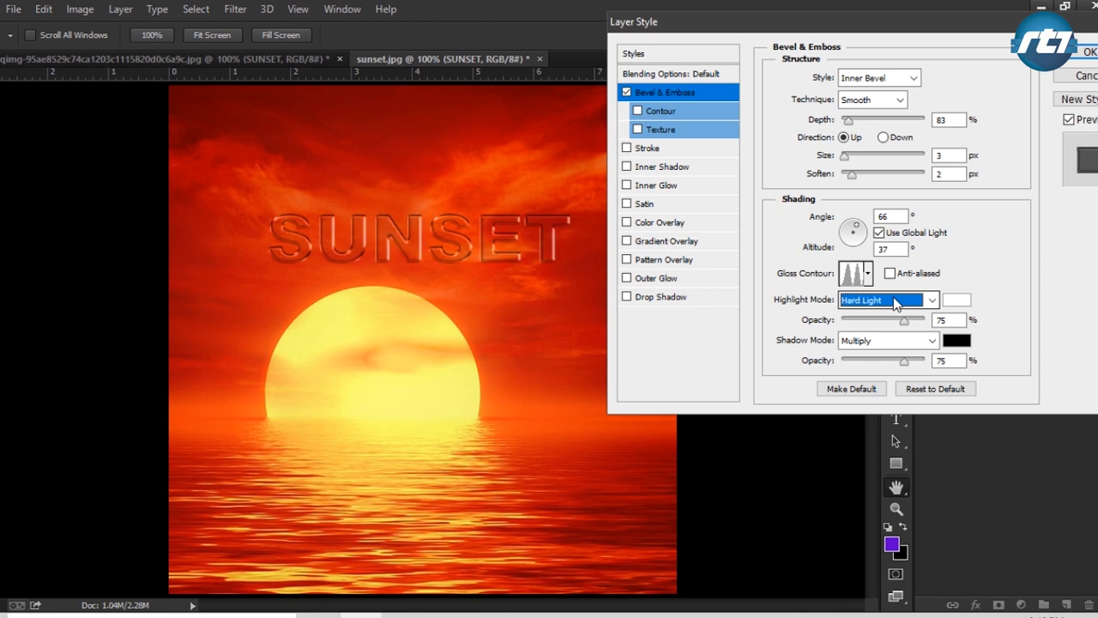
pyautogui.press('Down')
pyautogui.press('Down')
pyautogui.press('Down')
pyautogui.press('Down')
pyautogui.press('Down')
pyautogui.press('Down')
pyautogui.press('Down')
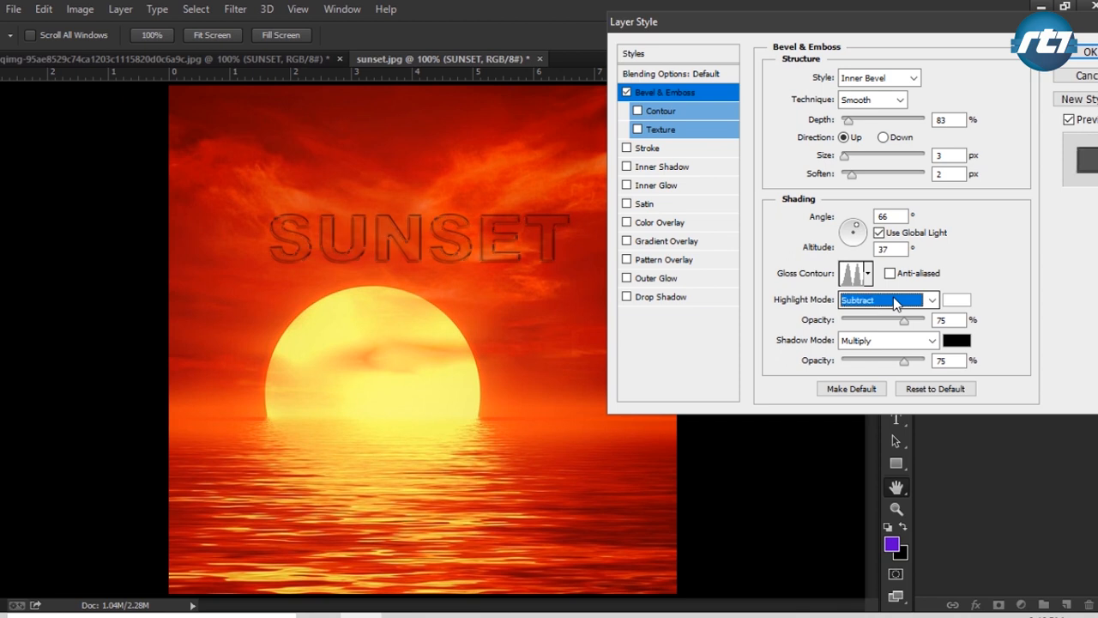
# Set the bevel's highlight mode to Normal and its highlight opacity to 100%
pyautogui.click(895, 303)
pyautogui.click(886, 6)
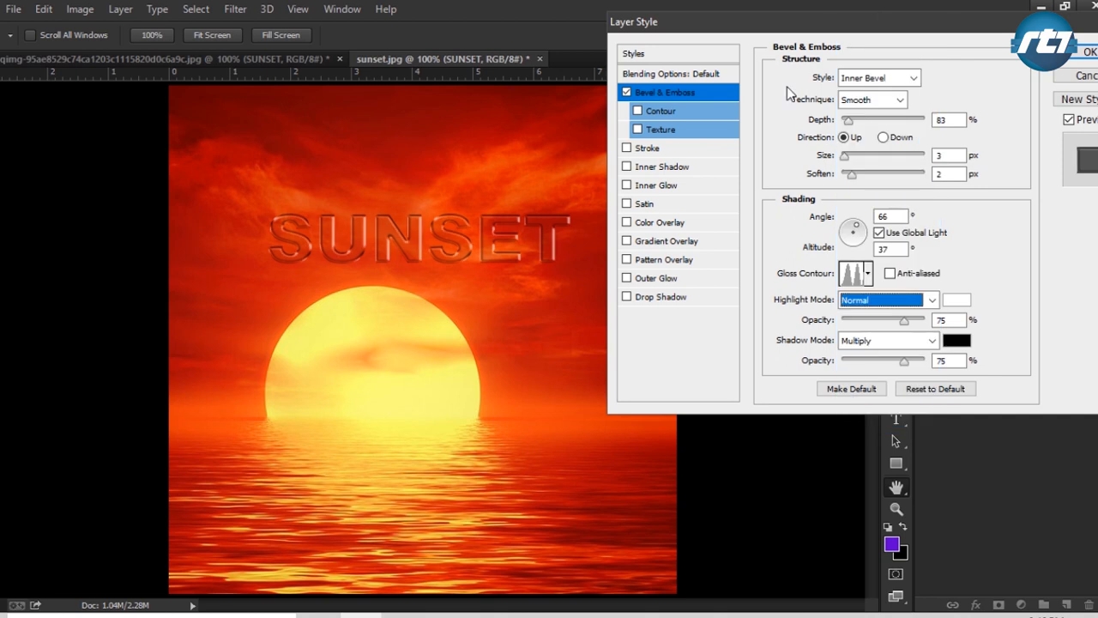
pyautogui.press('Tab')
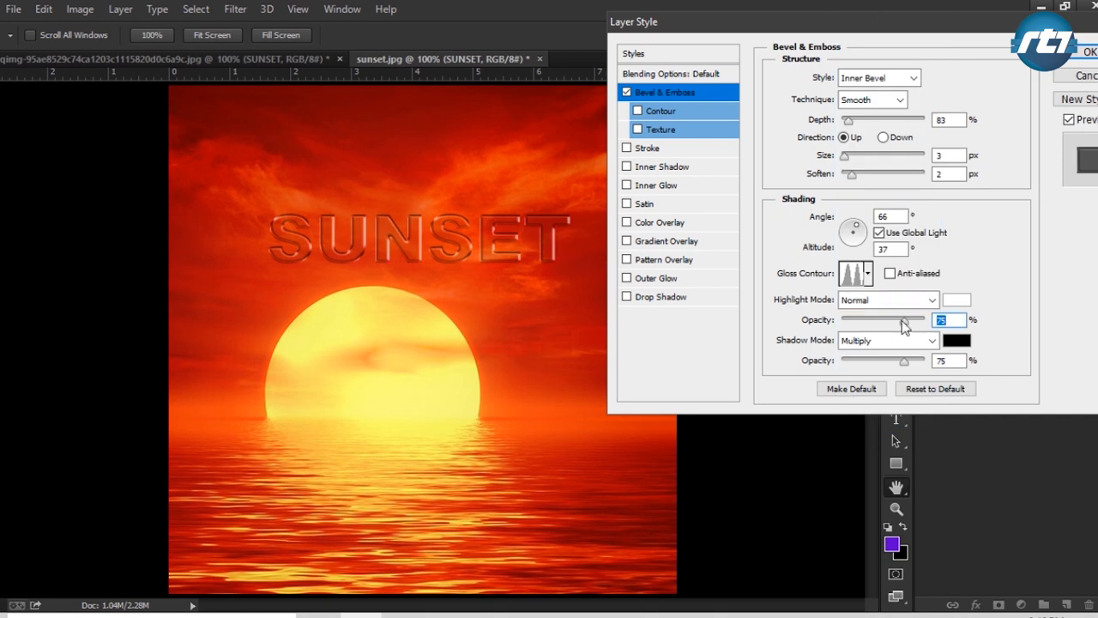
pyautogui.moveTo(905, 326); pyautogui.dragTo(970, 330)
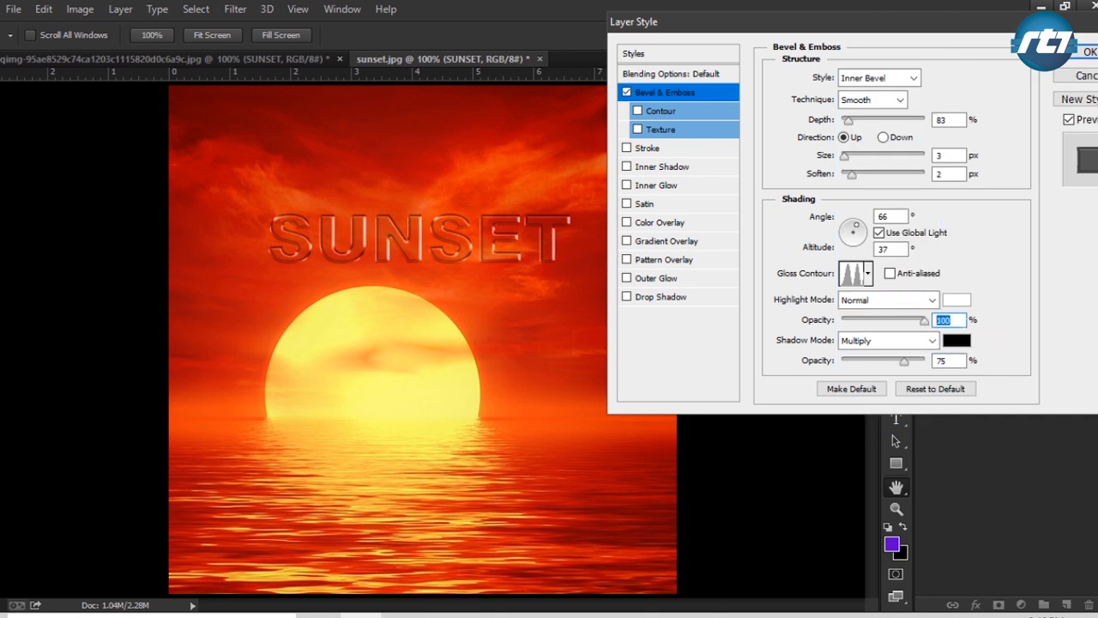
# Step through the shadow blend modes from Darken, set the shadow mode to Vivid Light and its opacity to 100%
pyautogui.click(907, 340)
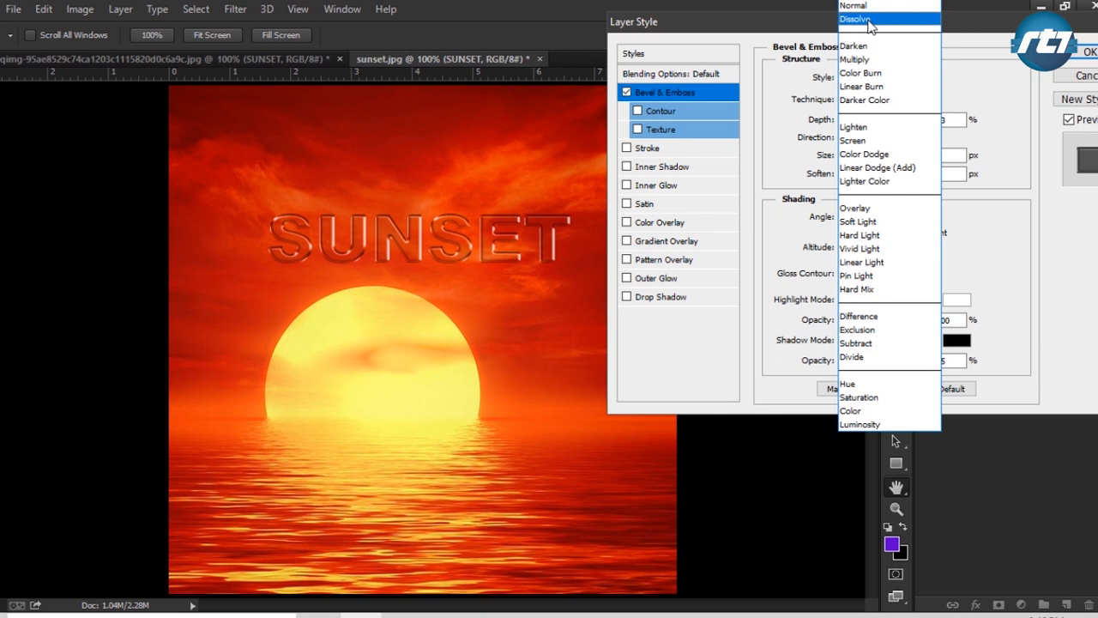
pyautogui.click(870, 45)
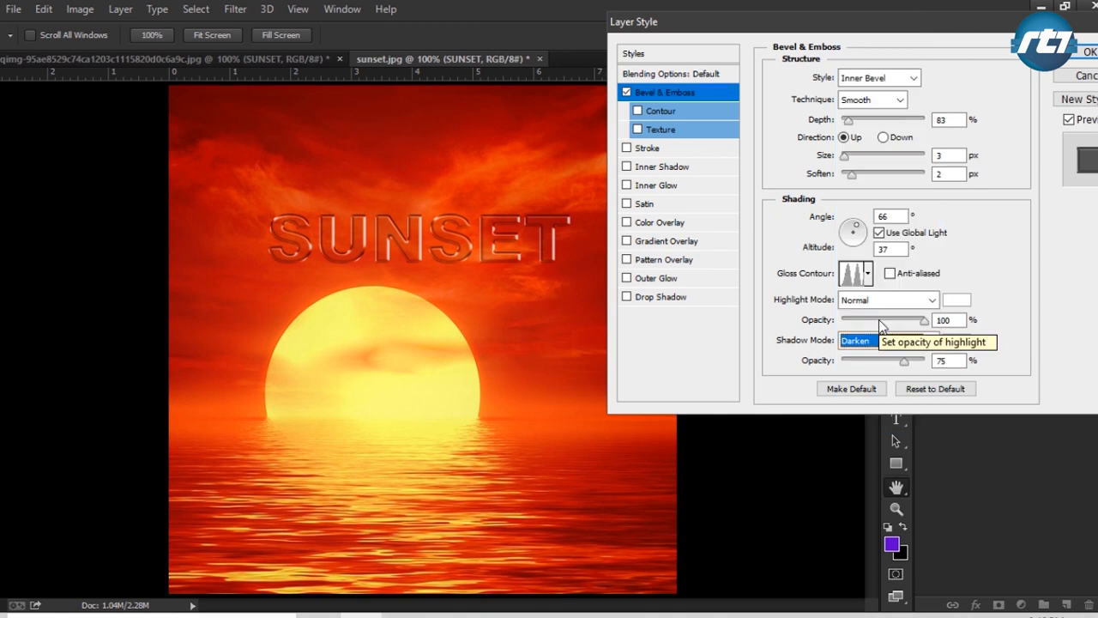
pyautogui.press('Down')
pyautogui.press('Down')
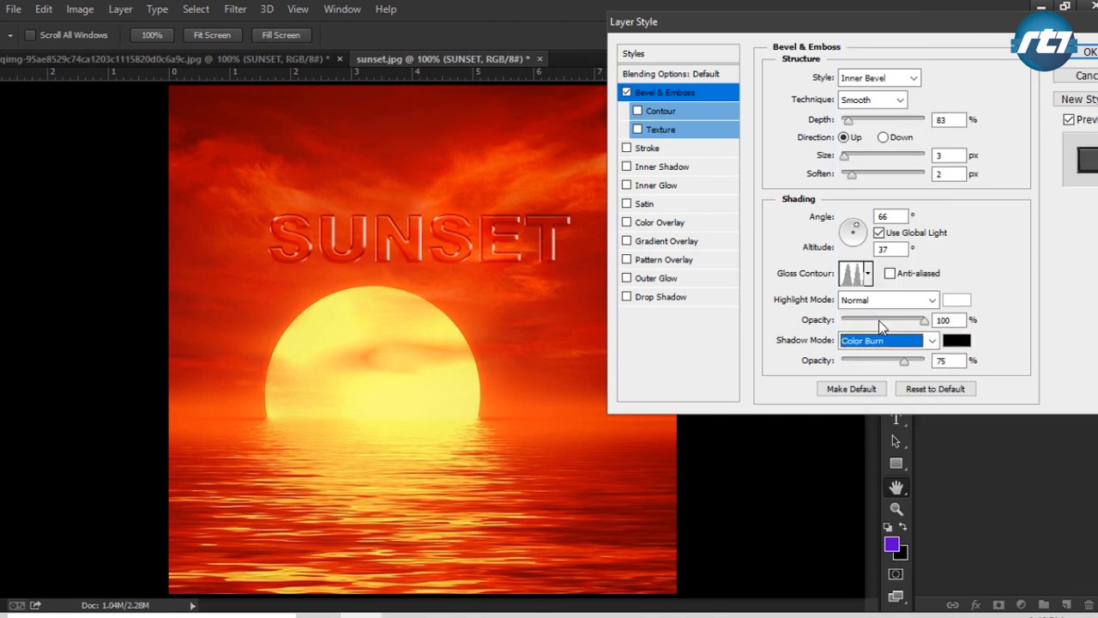
pyautogui.press('Down')
pyautogui.press('Down')
pyautogui.press('Down')
pyautogui.press('Down')
pyautogui.press('Down')
pyautogui.press('Down')
pyautogui.press('Down')
pyautogui.press('Down')
pyautogui.press('Down')
pyautogui.moveTo(905, 365); pyautogui.dragTo(944, 362)
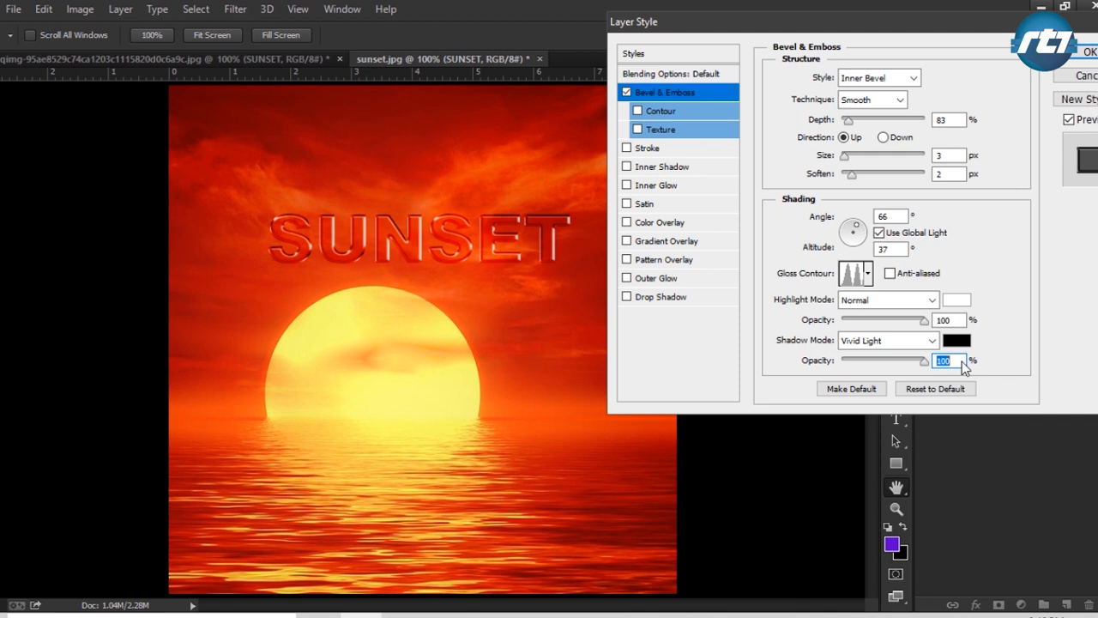
# Set the bevel's shading angle to 99° and altitude to 37°, and apply the layer style
pyautogui.moveTo(818, 29); pyautogui.dragTo(855, 21)
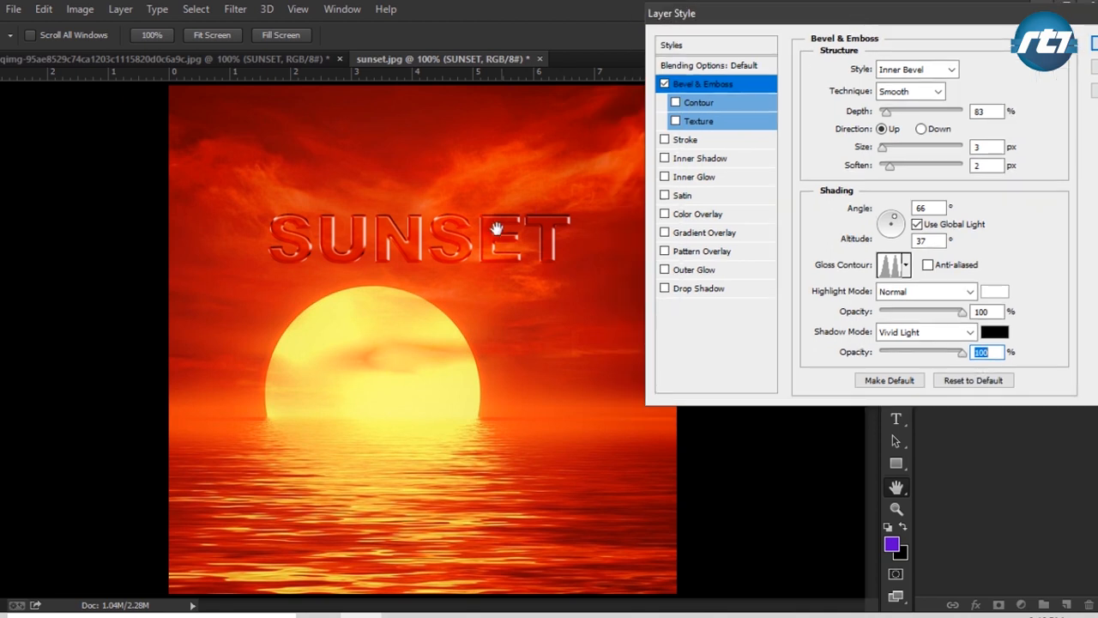
pyautogui.moveTo(864, 26); pyautogui.dragTo(830, 37)
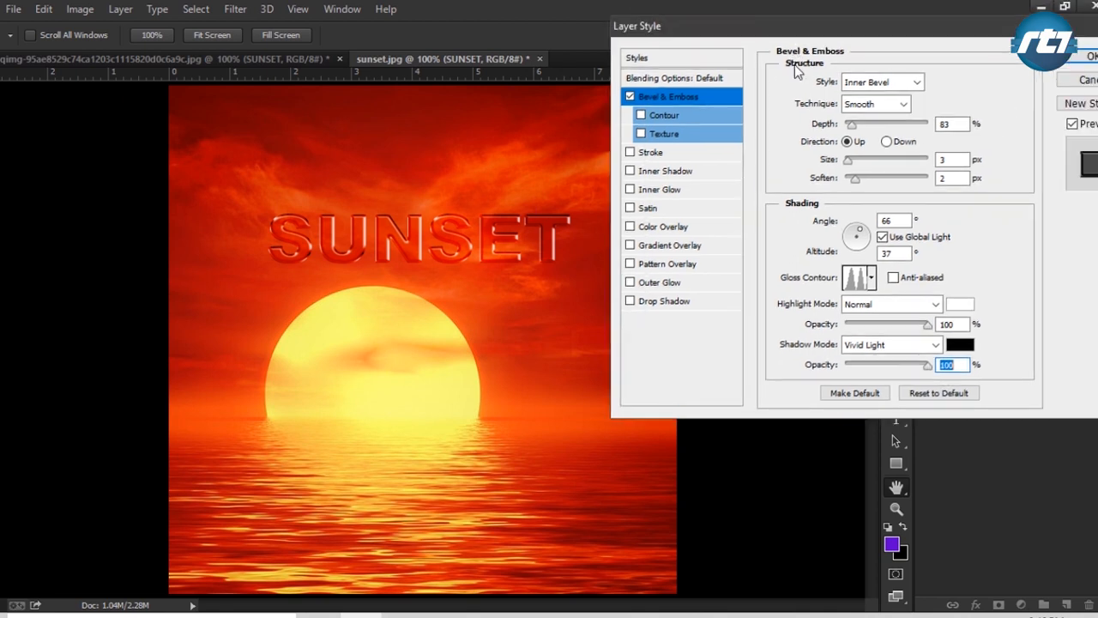
pyautogui.click(864, 235)
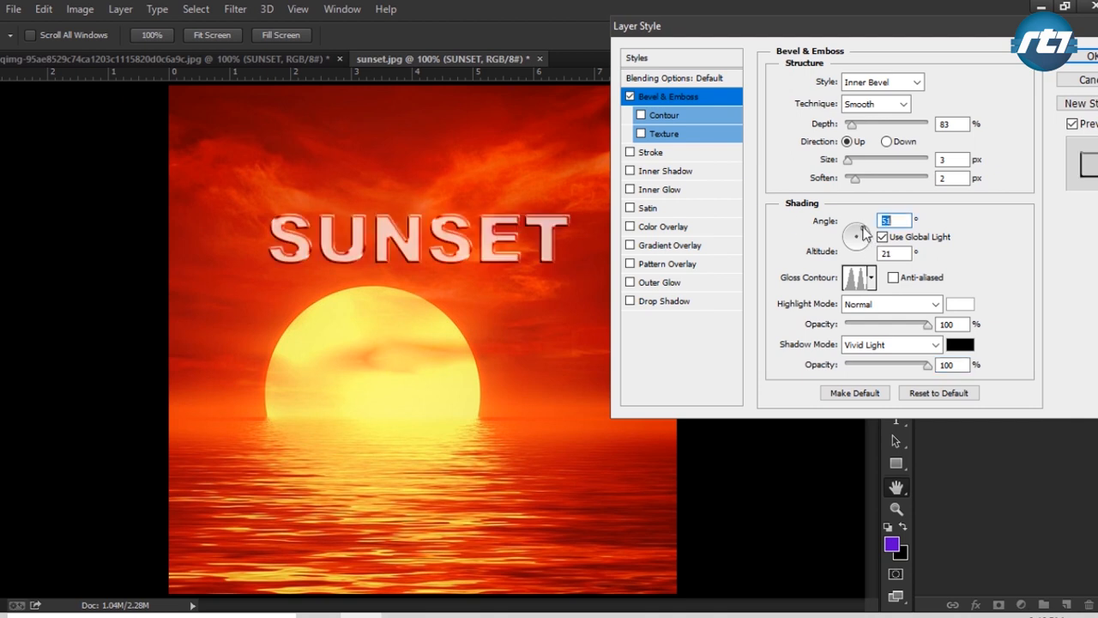
pyautogui.moveTo(859, 232)
pyautogui.mouseDown()
pyautogui.moveTo(847, 247)
pyautogui.moveTo(855, 265)
pyautogui.moveTo(867, 241)
pyautogui.moveTo(858, 233)
pyautogui.mouseUp()
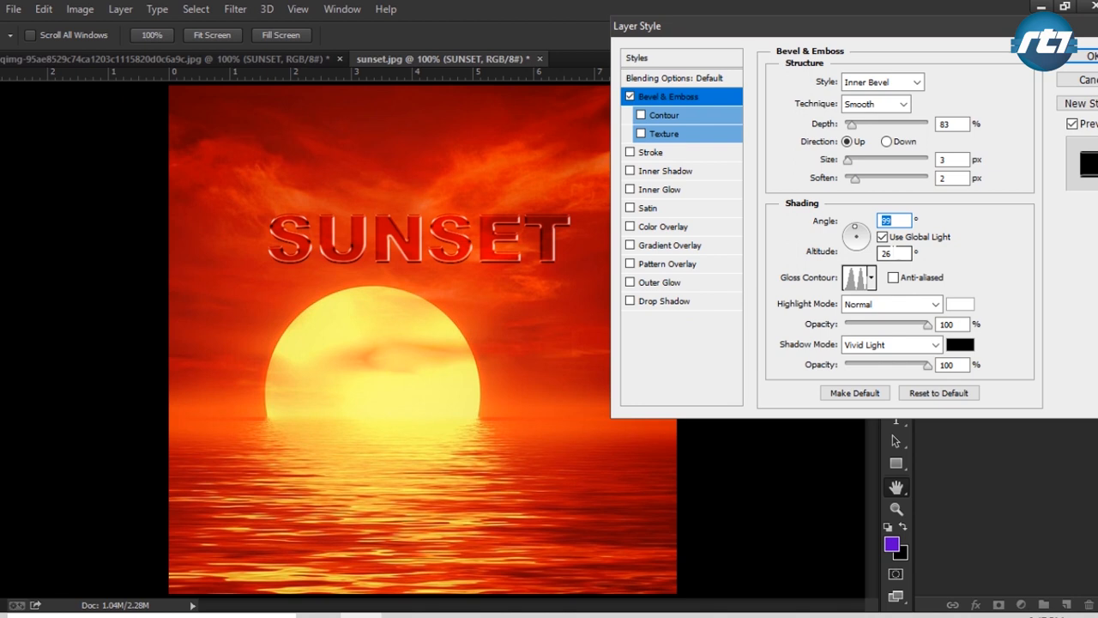
pyautogui.press('Tab')
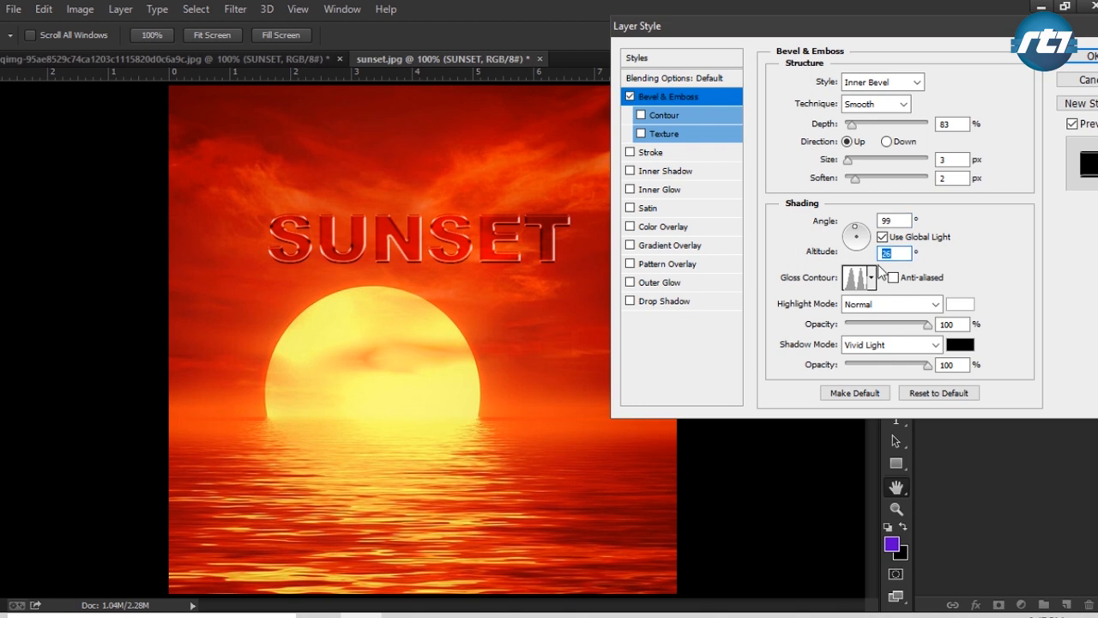
pyautogui.write('37')
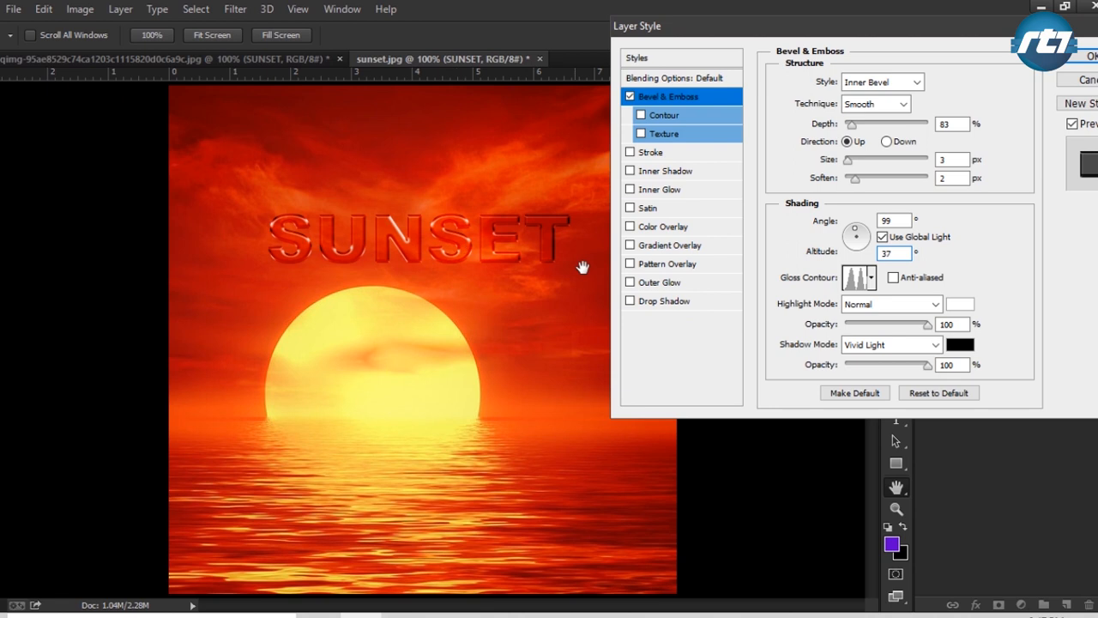
pyautogui.click(1091, 56)
# Move the SUNSET text around the sky and place it a little higher above the sun
pyautogui.moveTo(558, 252)
pyautogui.mouseDown()
pyautogui.moveTo(537, 265)
pyautogui.moveTo(539, 214)
pyautogui.moveTo(542, 489)
pyautogui.moveTo(540, 313)
pyautogui.moveTo(562, 225)
pyautogui.moveTo(549, 251)
pyautogui.mouseUp()
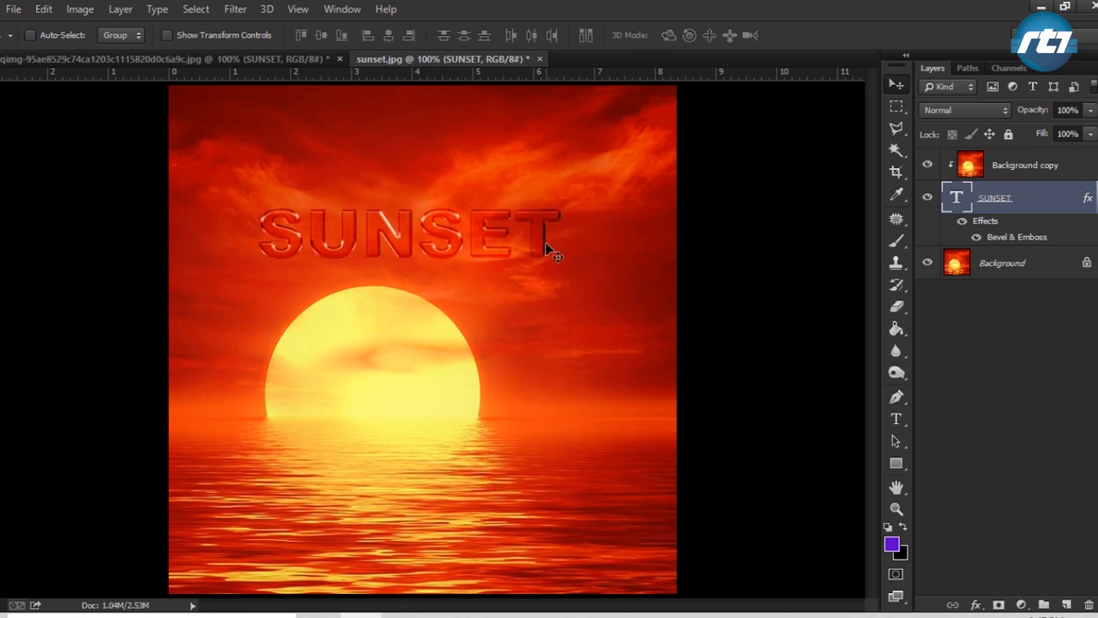
pyautogui.moveTo(549, 248)
pyautogui.mouseDown()
pyautogui.moveTo(553, 262)
pyautogui.moveTo(536, 243)
pyautogui.moveTo(546, 252)
pyautogui.mouseUp()
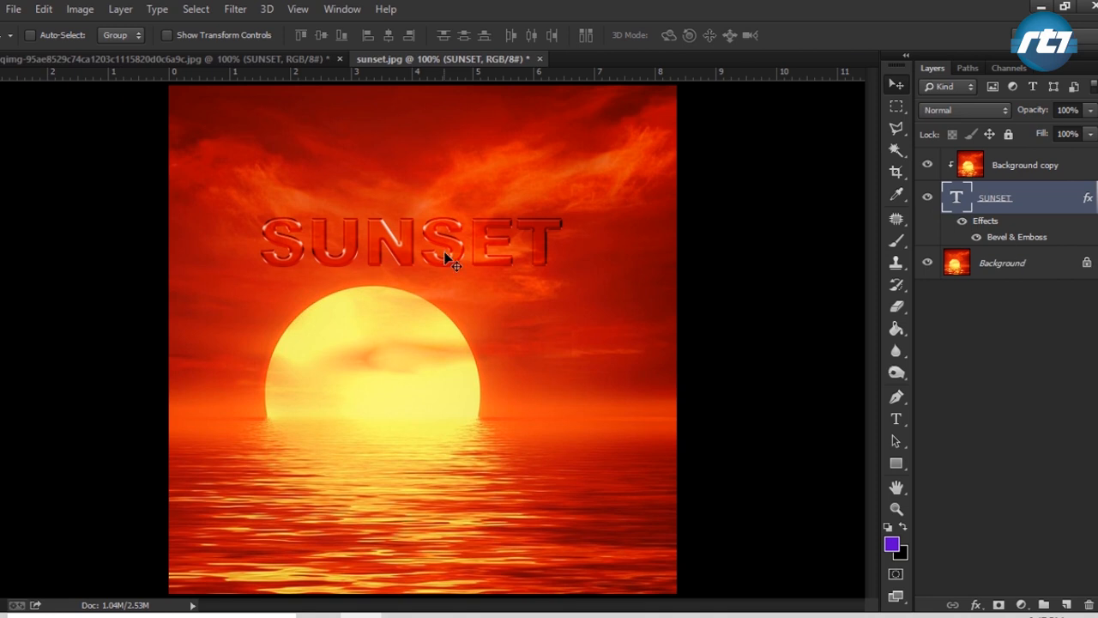
pyautogui.moveTo(446, 254); pyautogui.dragTo(495, 228)
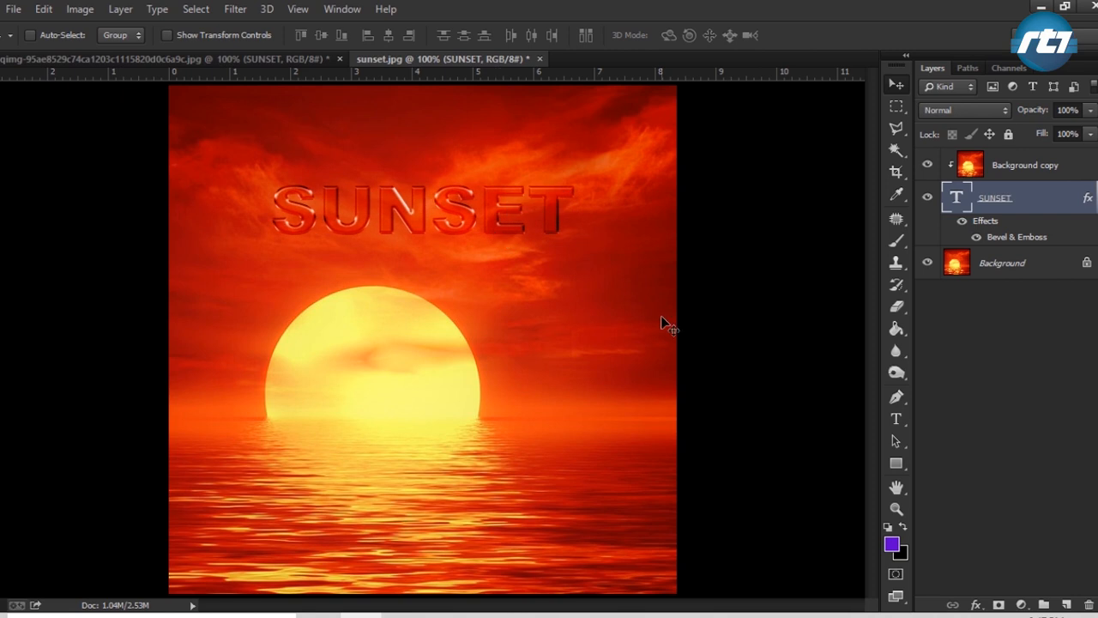